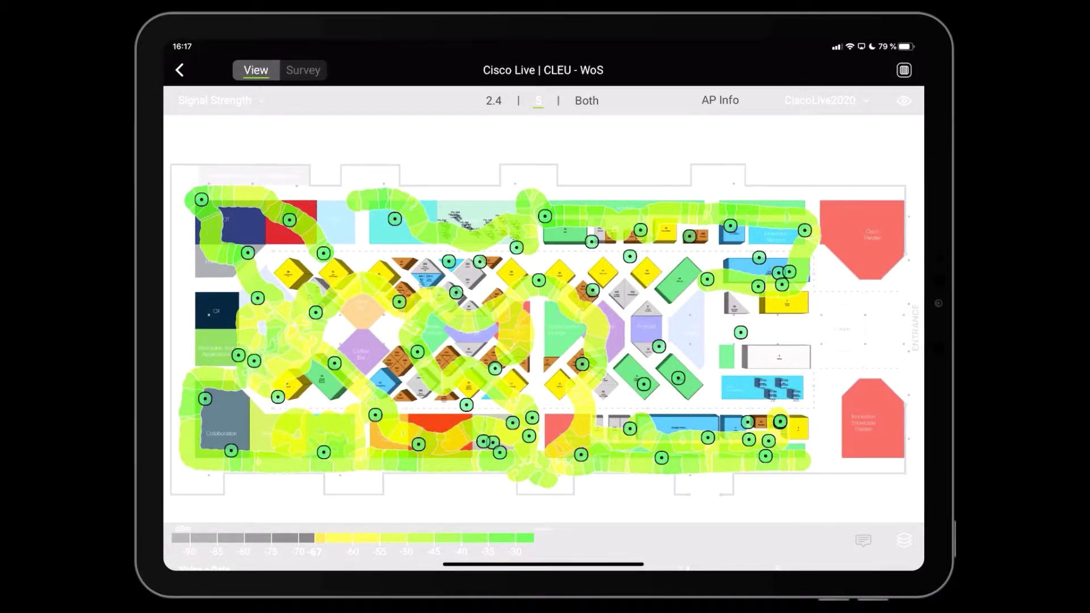
{"action": "left_click", "coordinate": [494, 100]}
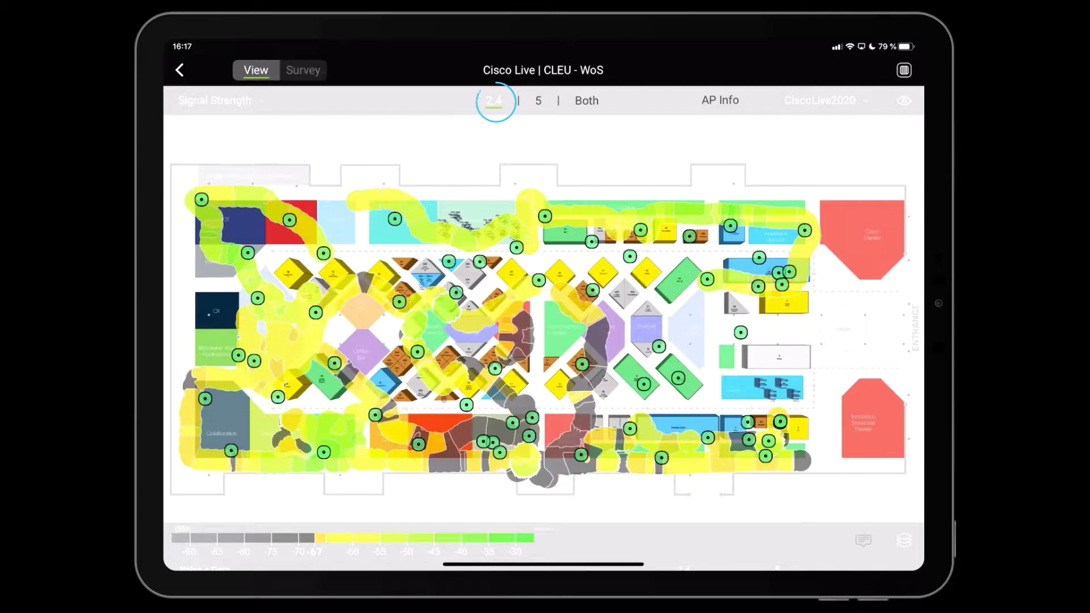
{"action": "left_click", "coordinate": [537, 99]}
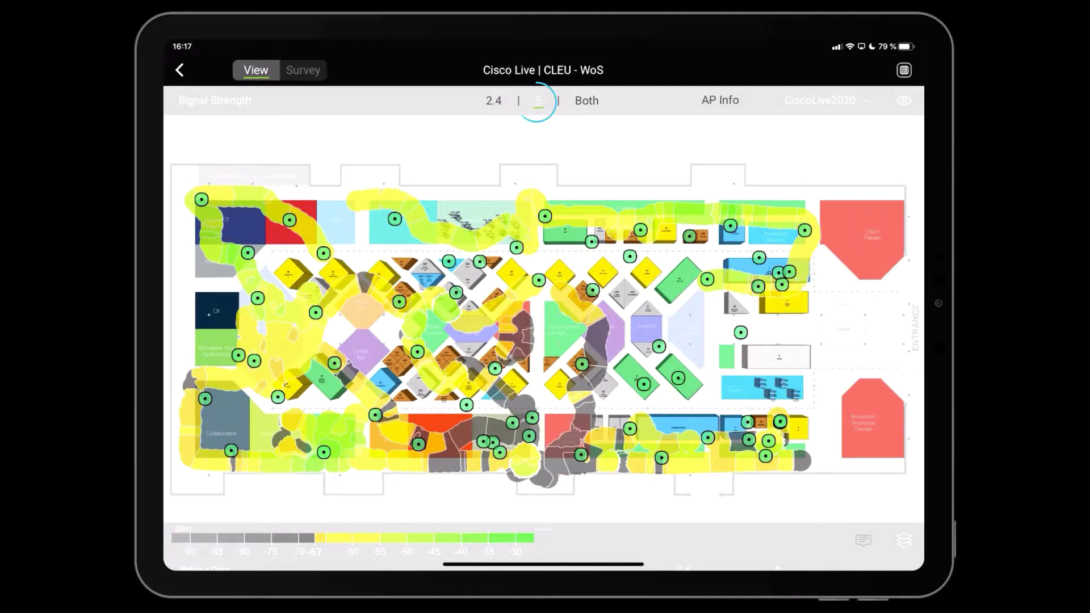
{"action": "left_click", "coordinate": [215, 99]}
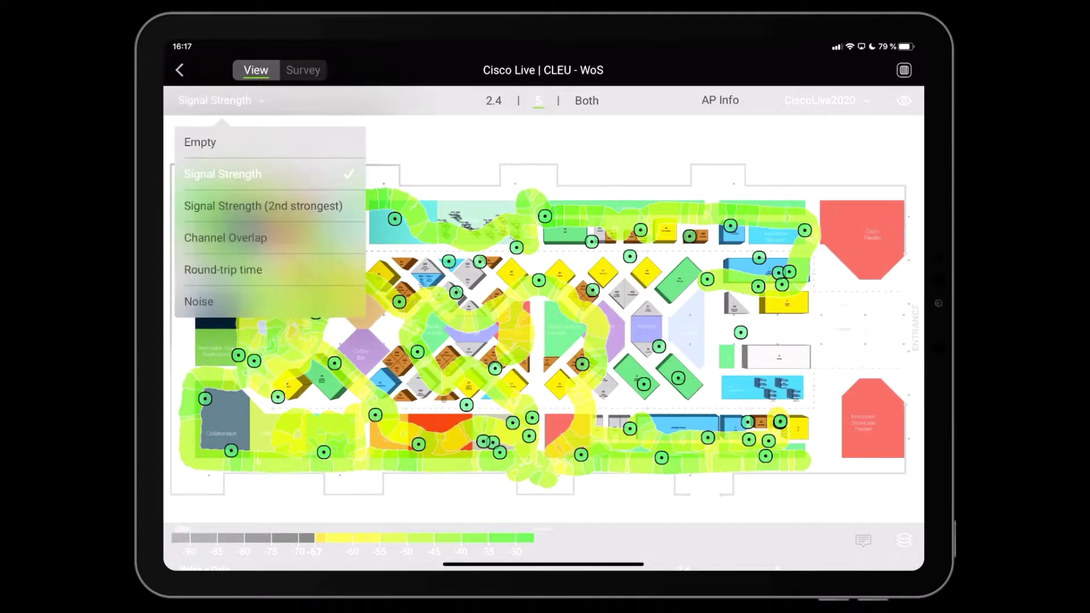
{"action": "left_click", "coordinate": [263, 205]}
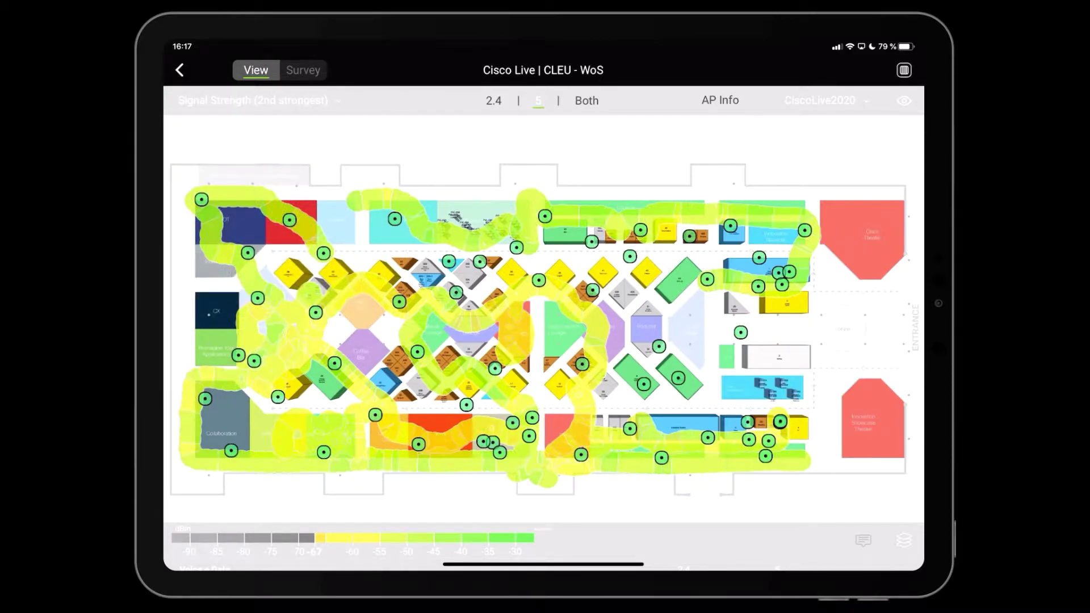
{"action": "left_click", "coordinate": [253, 100]}
{"action": "left_click", "coordinate": [225, 238]}
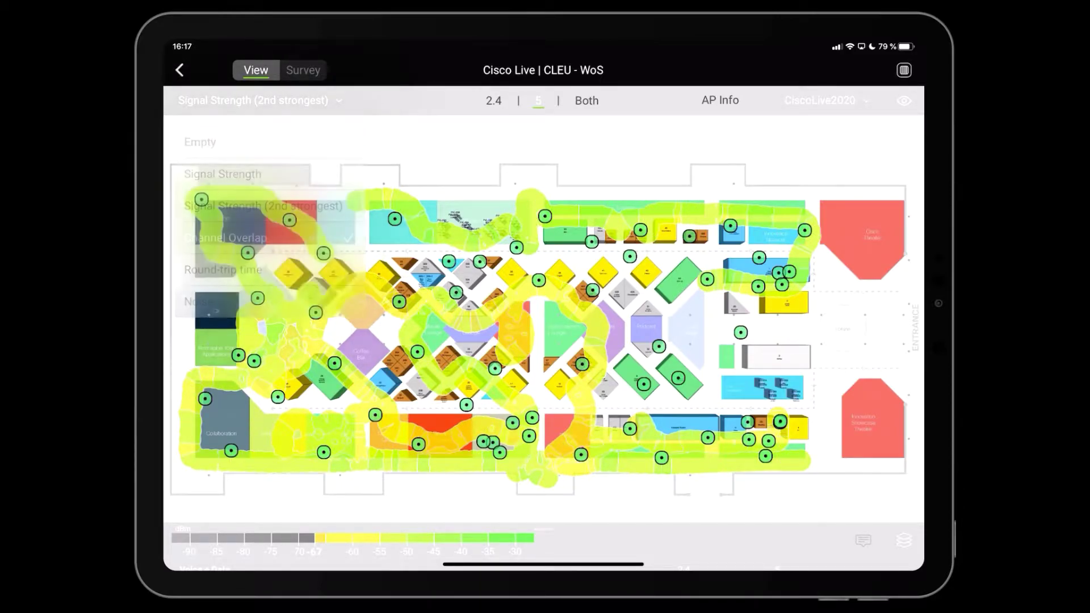
{"action": "left_click", "coordinate": [218, 100]}
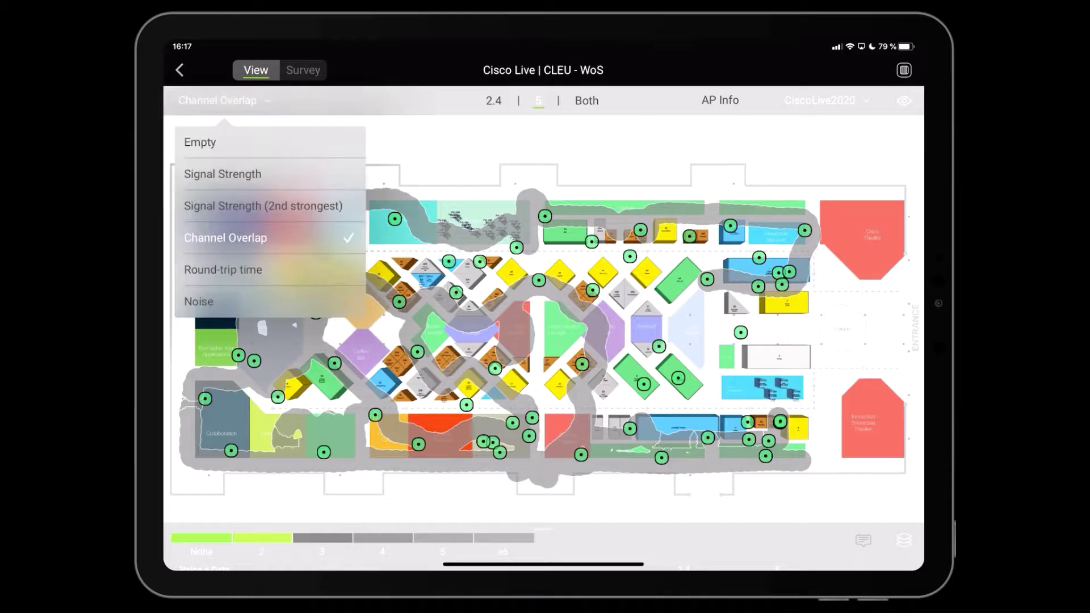
{"action": "left_click", "coordinate": [222, 174]}
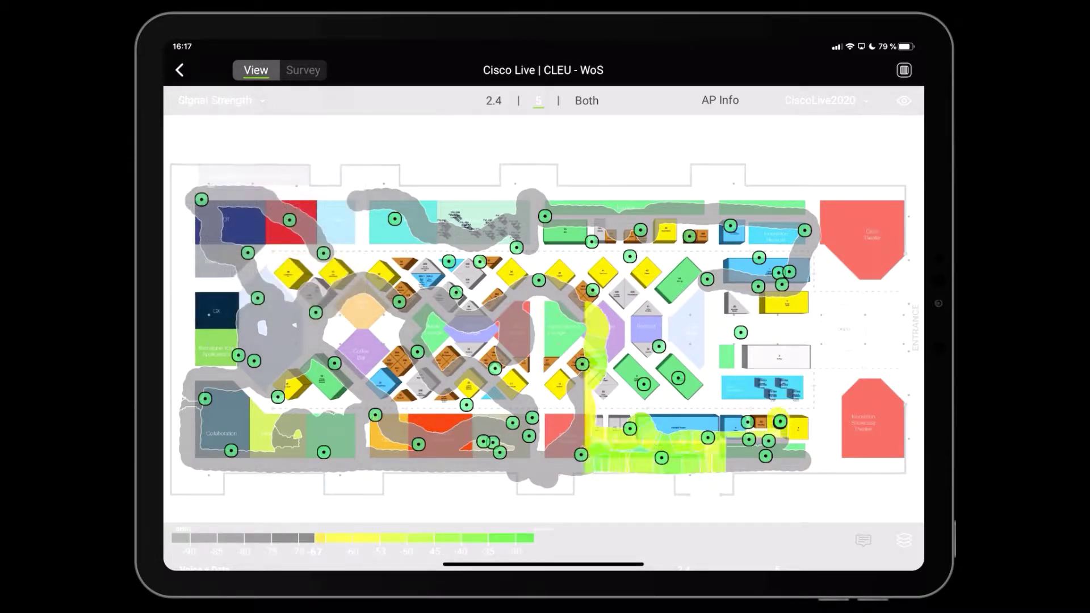
Inspect the coverage and AP Info of several access points near the top
{"action": "left_click", "coordinate": [545, 215]}
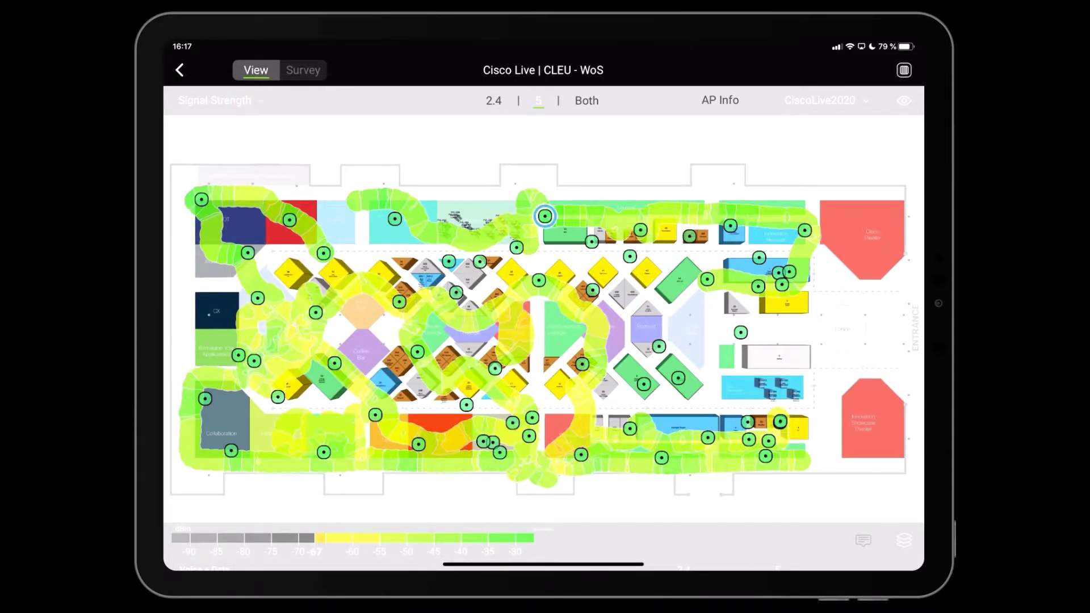
{"action": "left_click", "coordinate": [594, 290]}
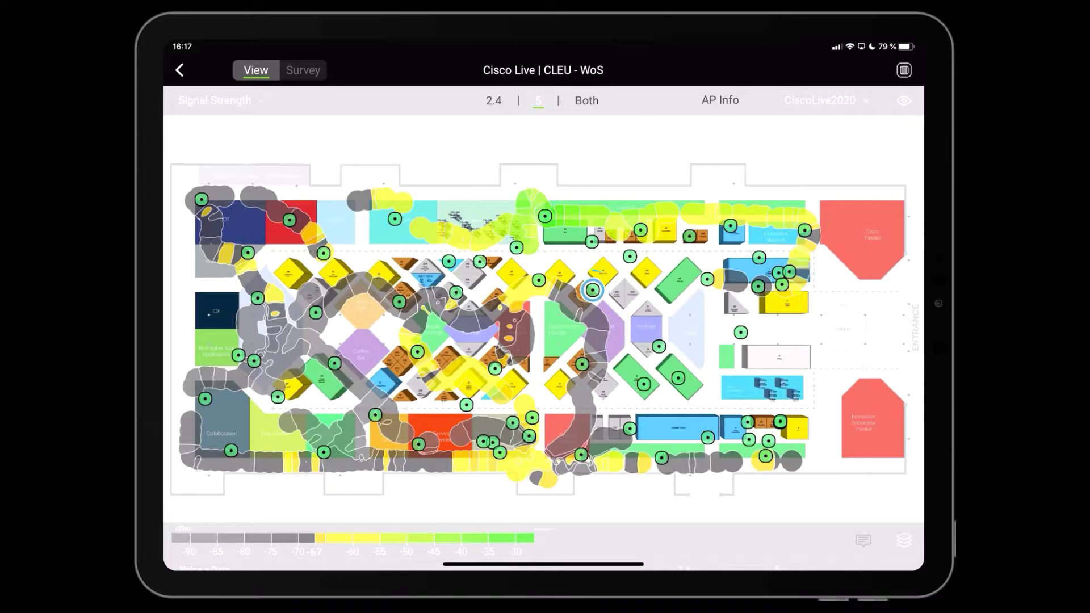
{"action": "left_click", "coordinate": [629, 257]}
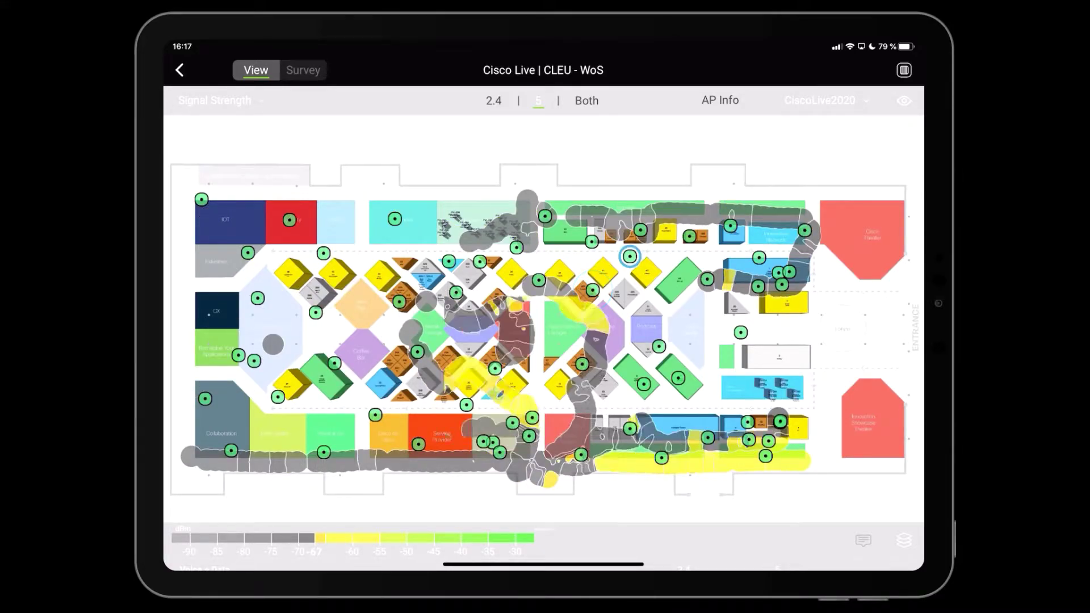
{"action": "left_click", "coordinate": [720, 99]}
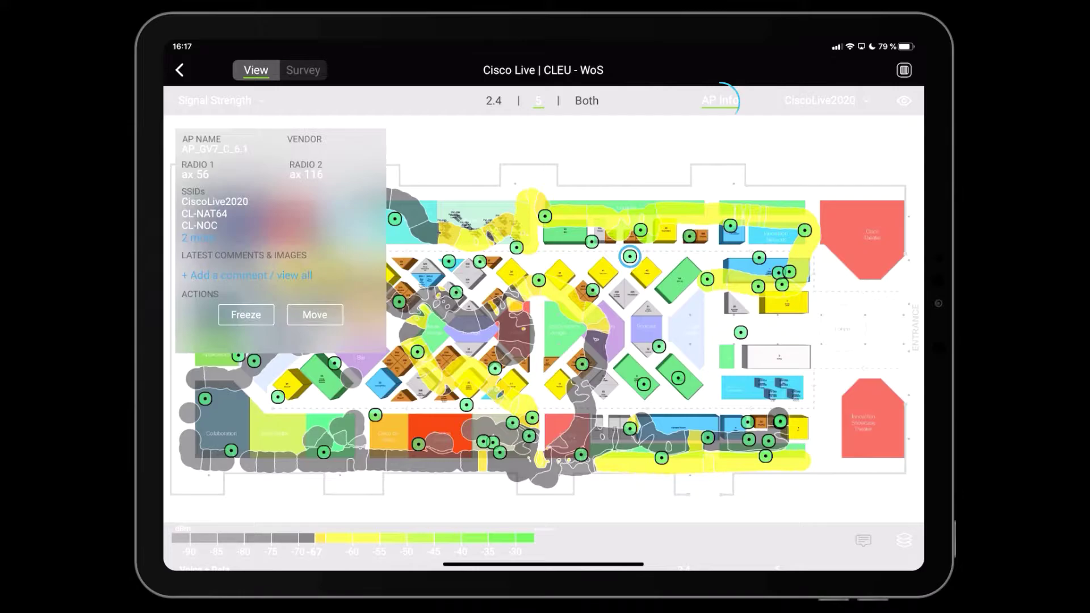
Check the bottom-aisle access points, then filter the heatmap to CX Cisco Booth
{"action": "left_click", "coordinate": [707, 438]}
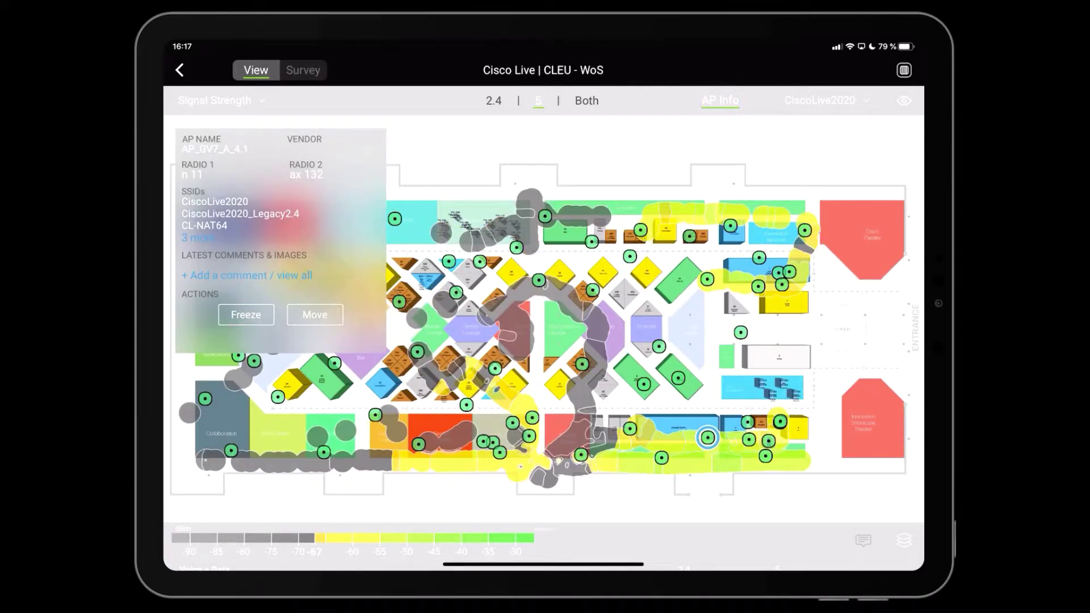
{"action": "left_click", "coordinate": [661, 457]}
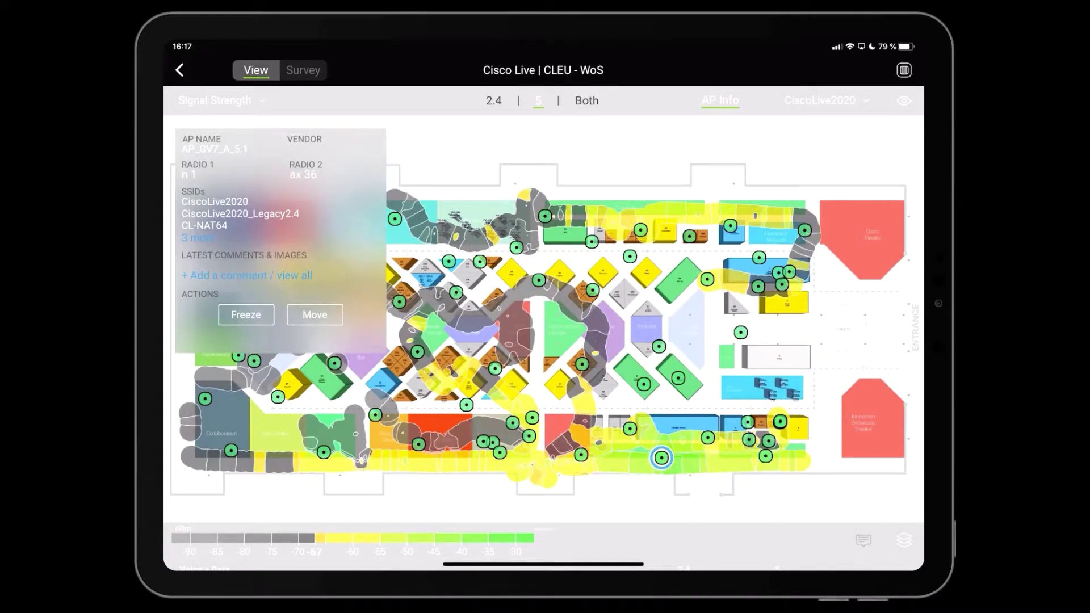
{"action": "left_click", "coordinate": [747, 421]}
{"action": "left_click", "coordinate": [824, 100]}
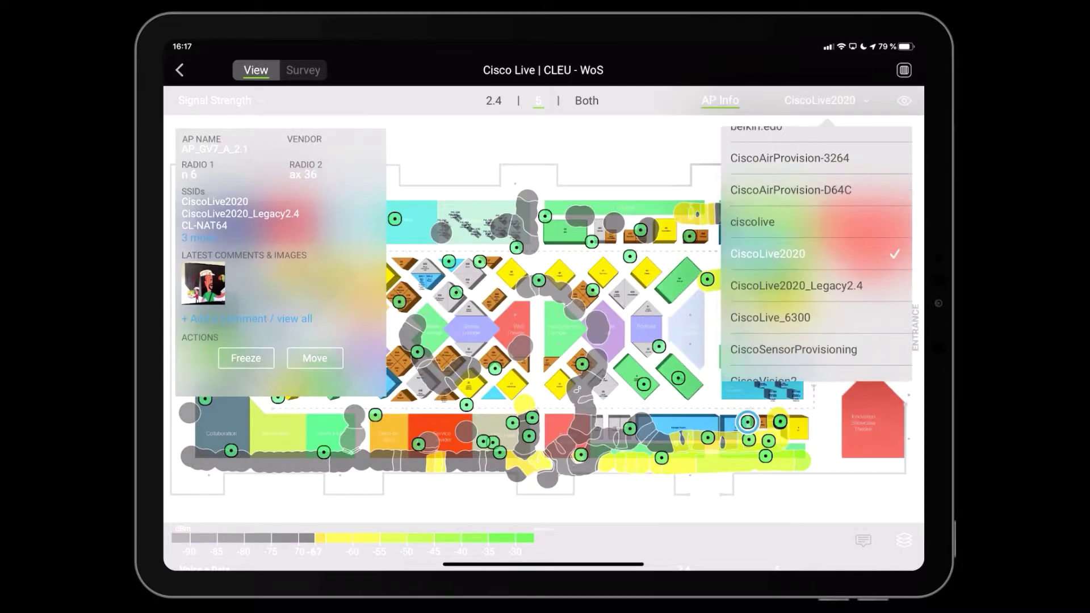
{"action": "scroll", "coordinate": [818, 256], "scroll_direction": "down", "scroll_amount": 5}
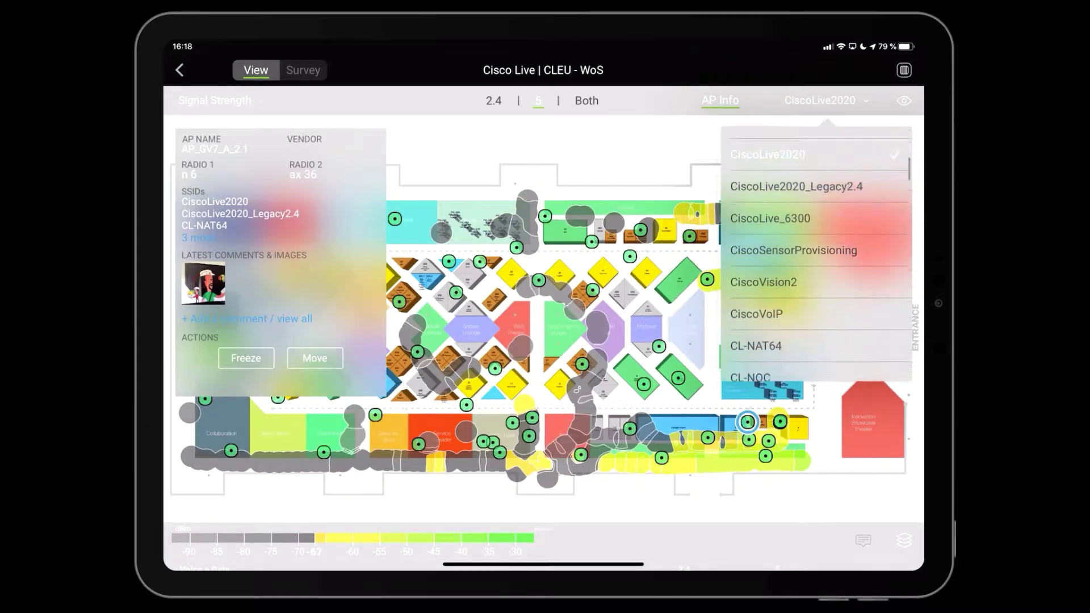
{"action": "scroll", "coordinate": [818, 255], "scroll_direction": "down", "scroll_amount": 3}
{"action": "scroll", "coordinate": [818, 256], "scroll_direction": "down", "scroll_amount": 3}
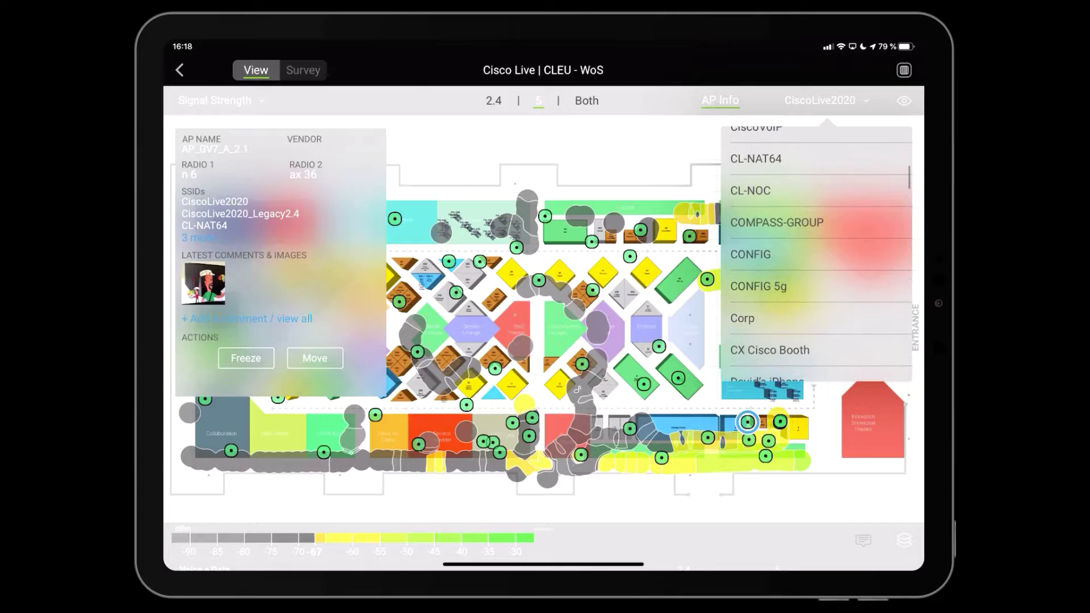
{"action": "left_click", "coordinate": [769, 303]}
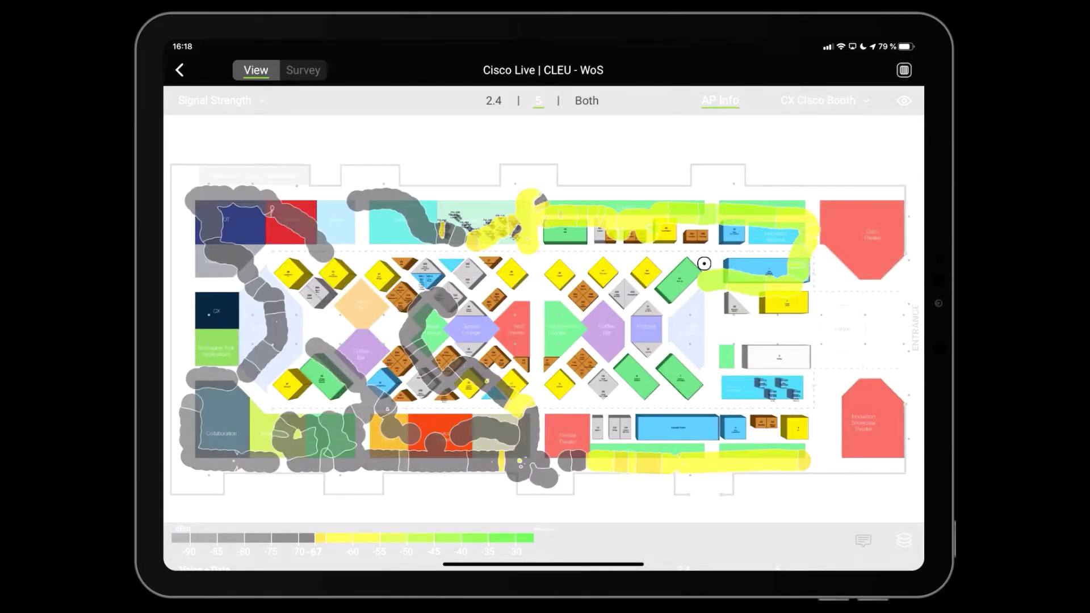
Inspect and close a measured access point, then switch the heatmap to All SSIDs
{"action": "left_click", "coordinate": [704, 263]}
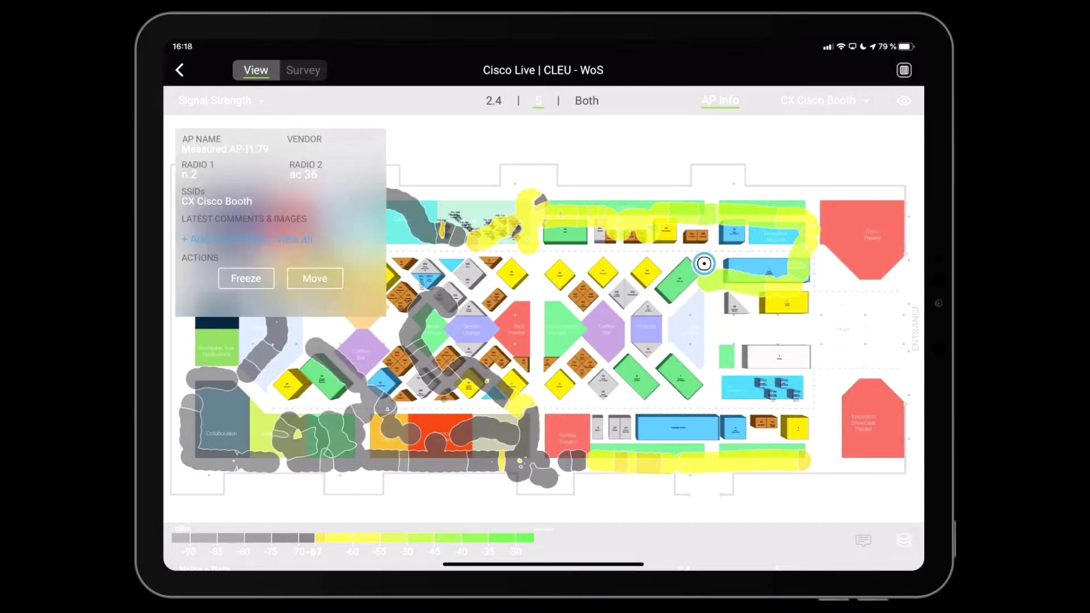
{"action": "left_click", "coordinate": [703, 263]}
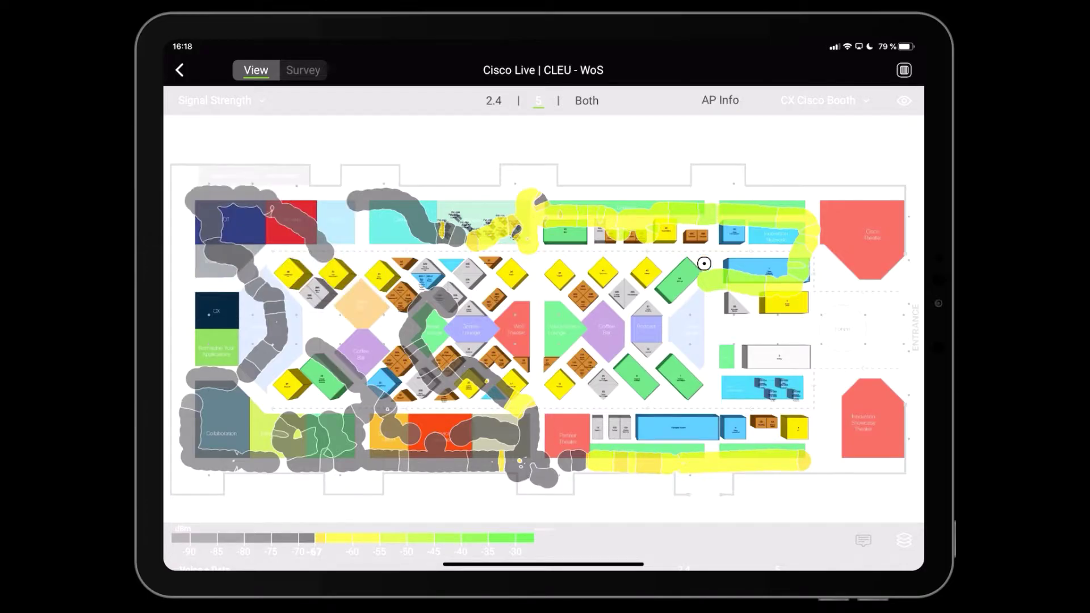
{"action": "left_click", "coordinate": [822, 101]}
{"action": "scroll", "coordinate": [817, 272], "scroll_direction": "down", "scroll_amount": 3}
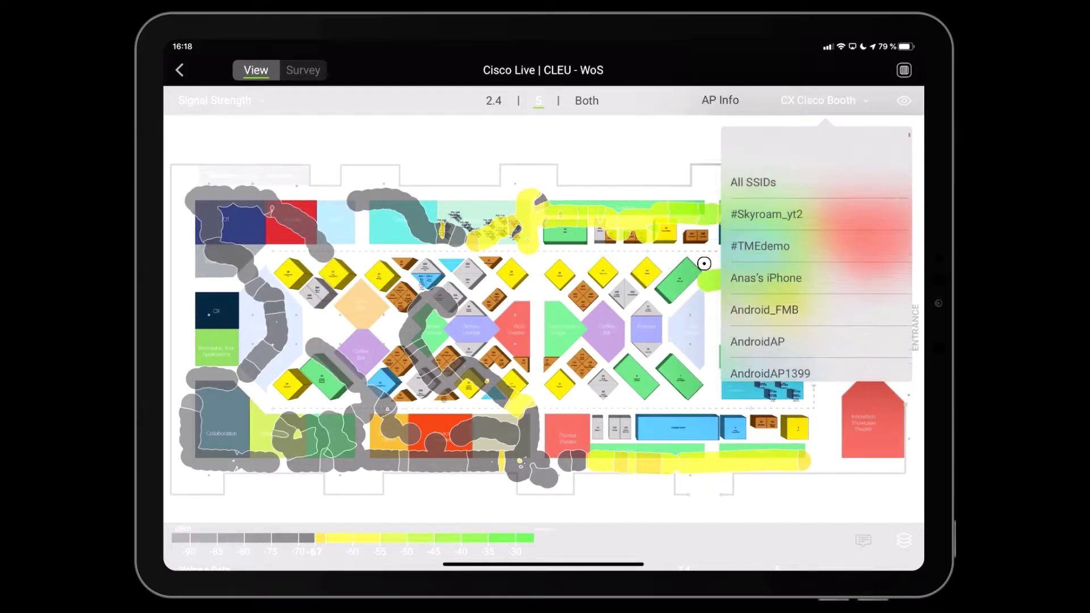
{"action": "left_click", "coordinate": [822, 100]}
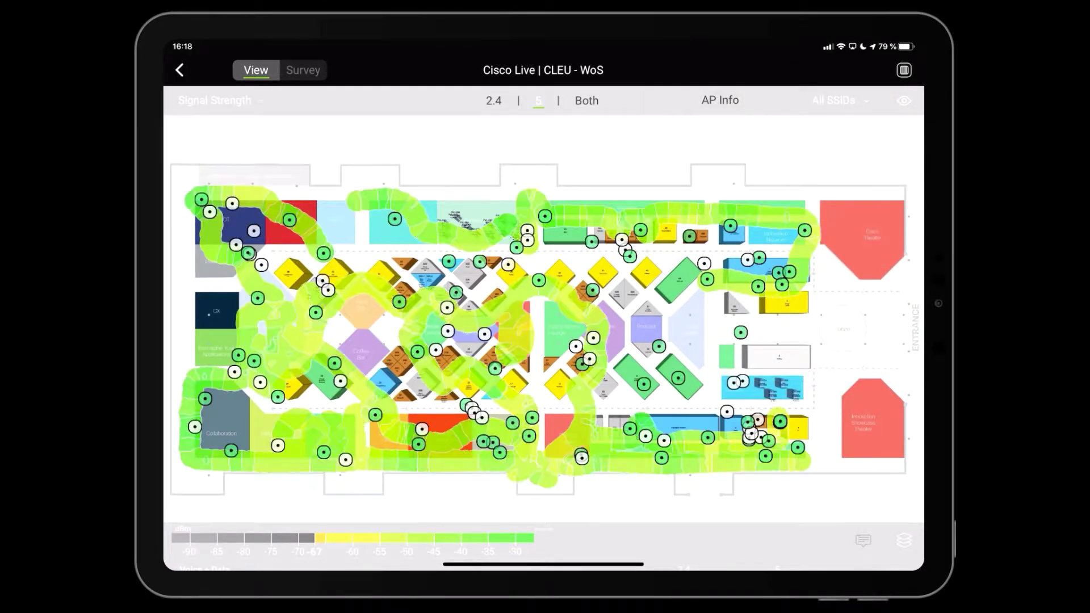
Briefly preview coverage as a mobile device, then turn the preview off
{"action": "left_click", "coordinate": [904, 101]}
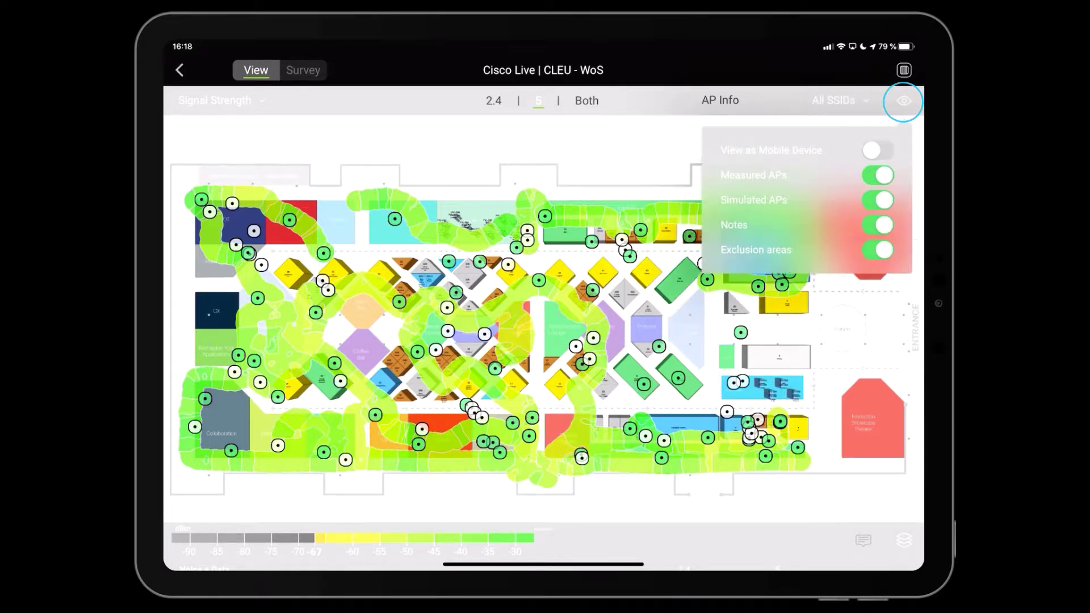
{"action": "left_click", "coordinate": [877, 150]}
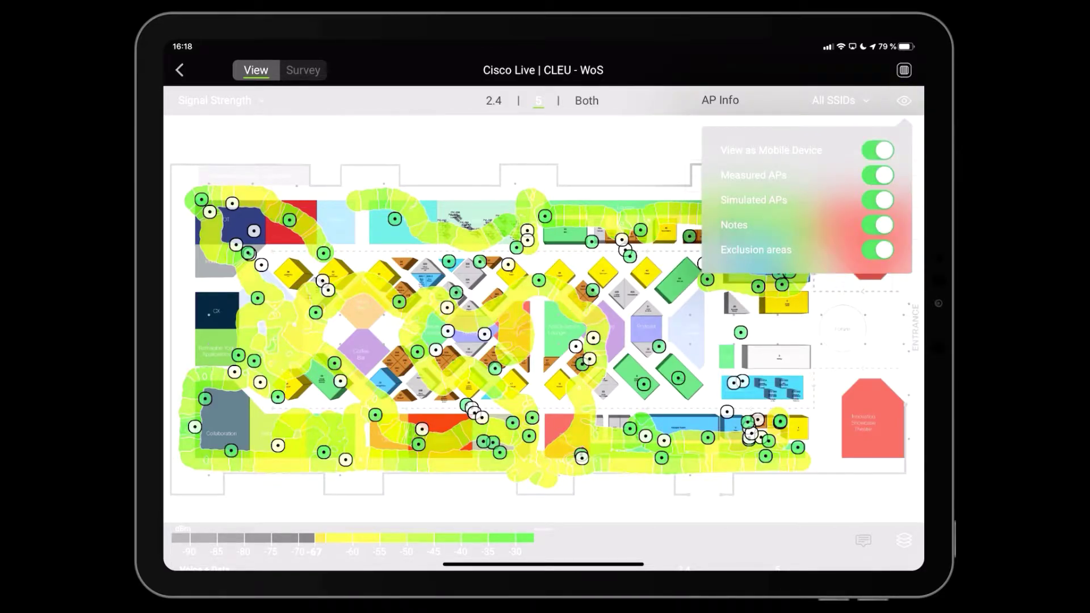
{"action": "left_click", "coordinate": [877, 151]}
{"action": "left_click", "coordinate": [905, 101]}
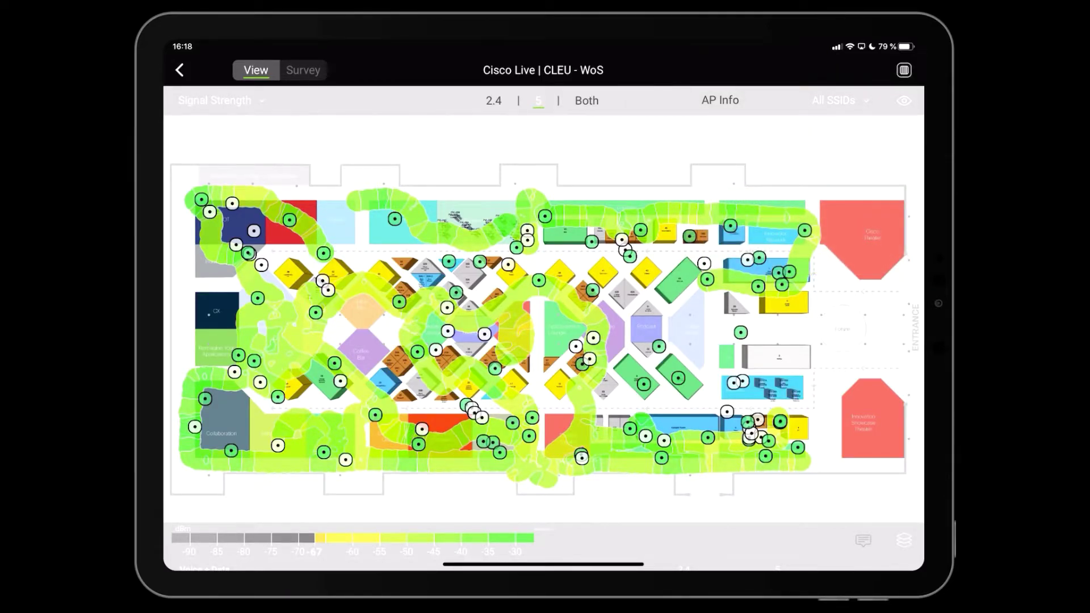
{"action": "scroll", "coordinate": [596, 324], "scroll_direction": "up", "scroll_amount": 5}
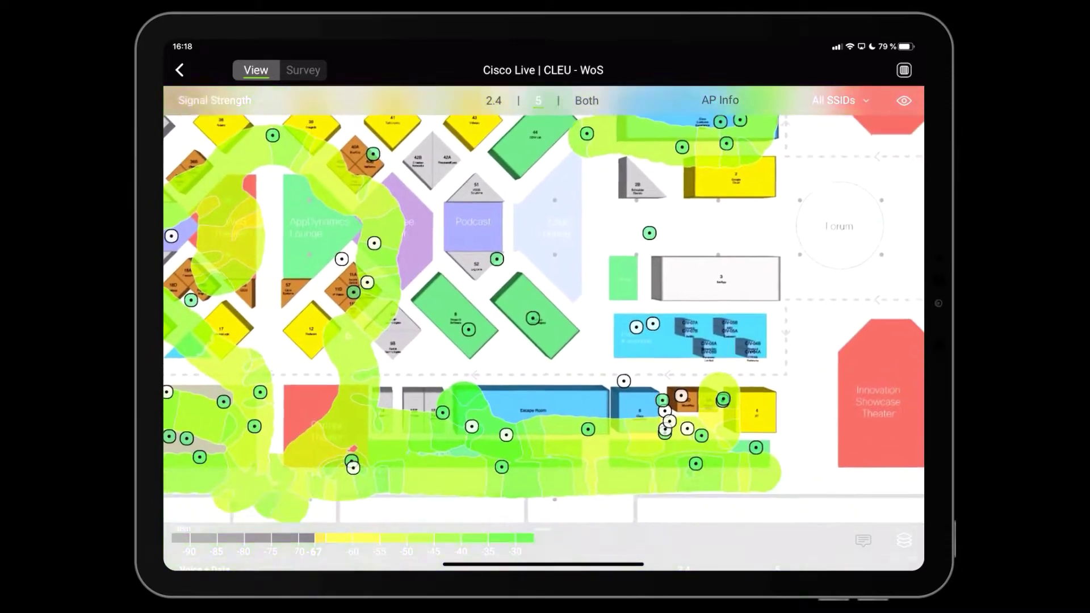
{"action": "scroll", "coordinate": [596, 383], "scroll_direction": "up", "scroll_amount": 5}
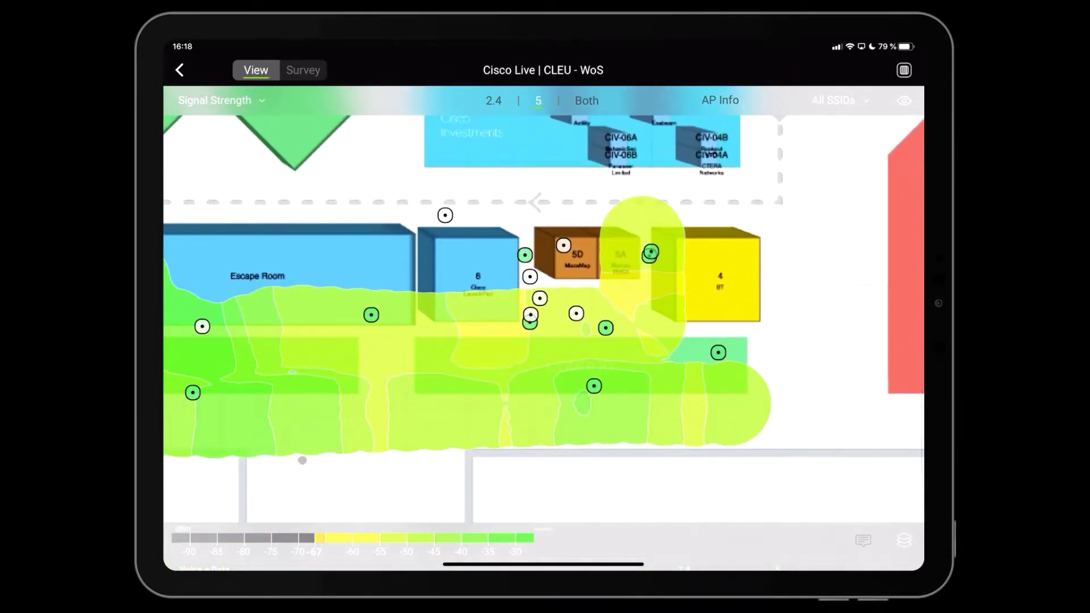
Show AP Info for the OpenRoaming access point at the Lounge's right end
{"action": "left_click", "coordinate": [718, 352]}
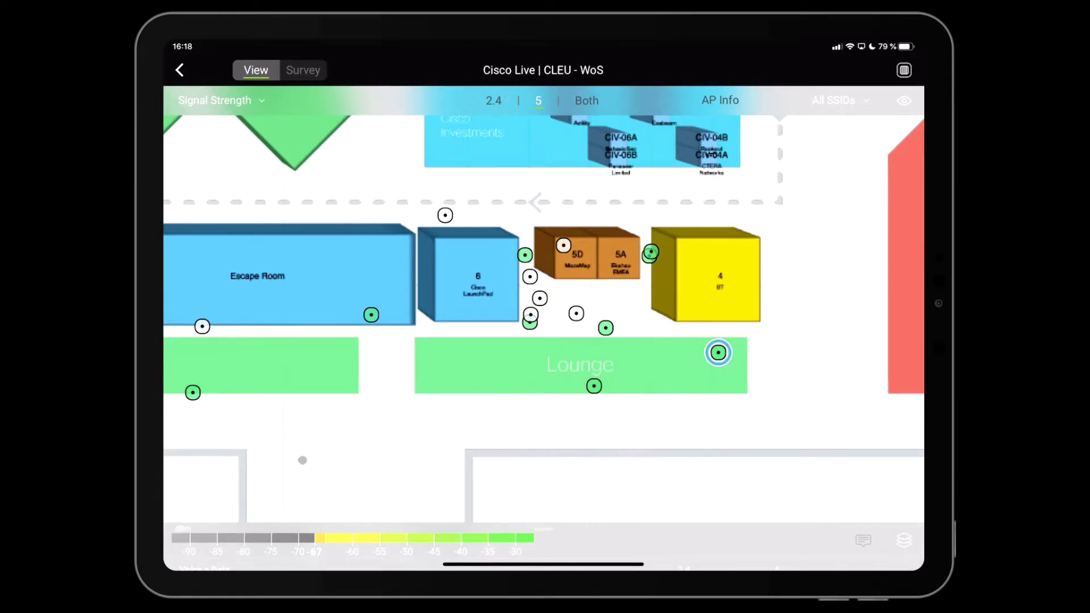
{"action": "left_click", "coordinate": [719, 99]}
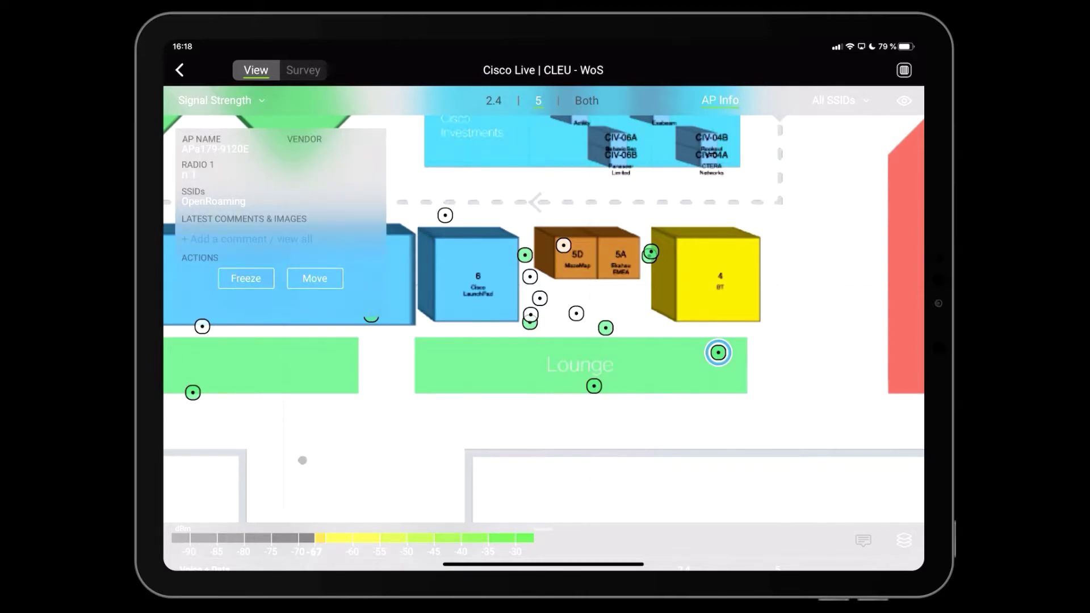
Nudge the Lounge access point slightly left with the Move tool
{"action": "left_click", "coordinate": [314, 279]}
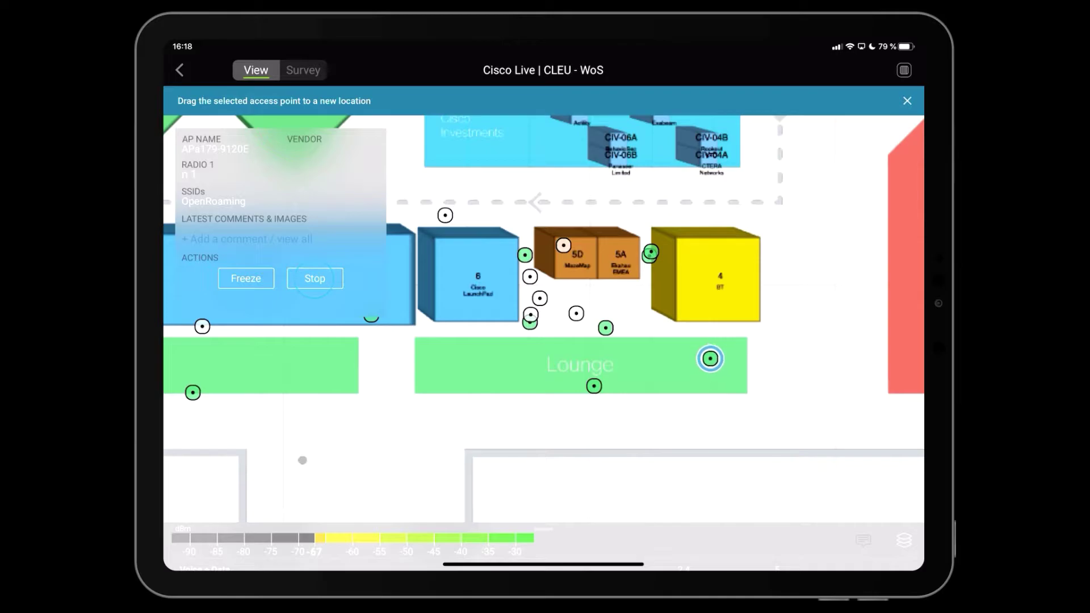
{"action": "left_click_drag", "start_coordinate": [710, 359], "coordinate": [702, 360]}
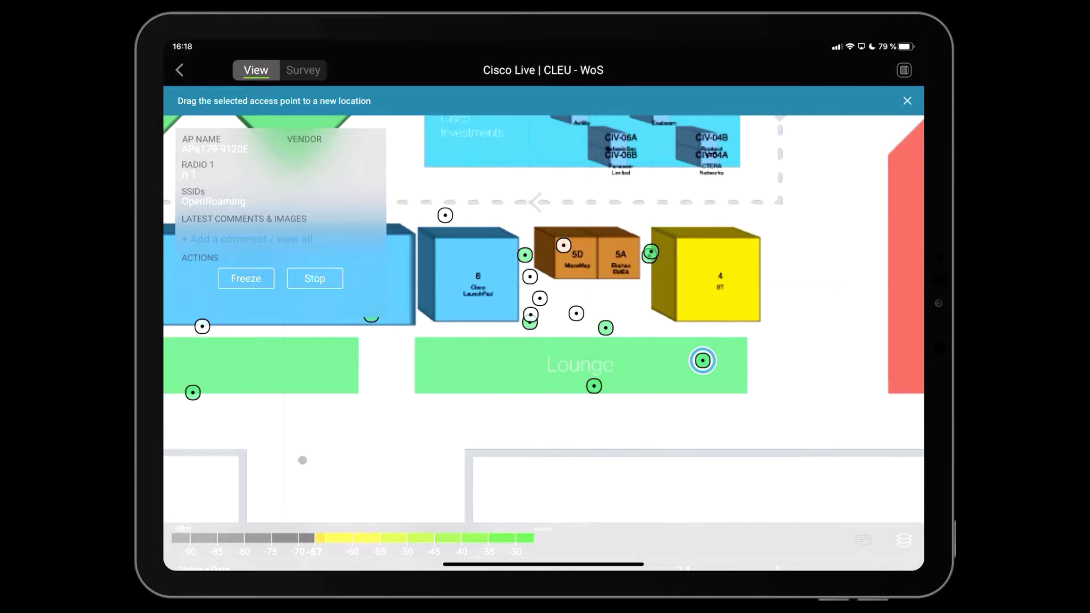
{"action": "left_click", "coordinate": [907, 101]}
Write the comment 'Check mounting, move AP' on the Lounge access point and start attaching a photo
{"action": "left_click", "coordinate": [225, 239]}
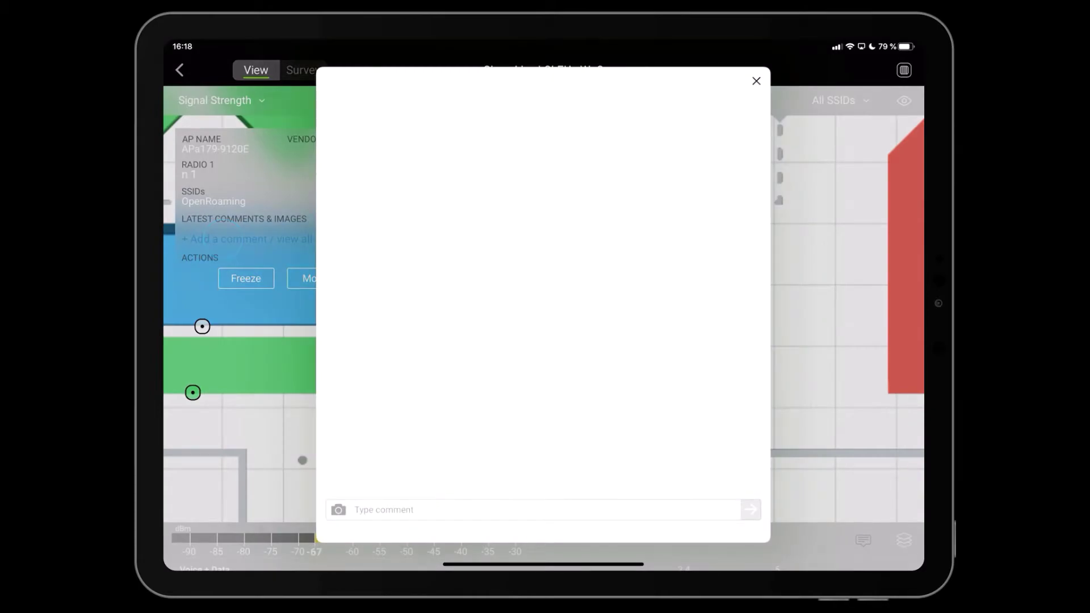
{"action": "left_click", "coordinate": [536, 509]}
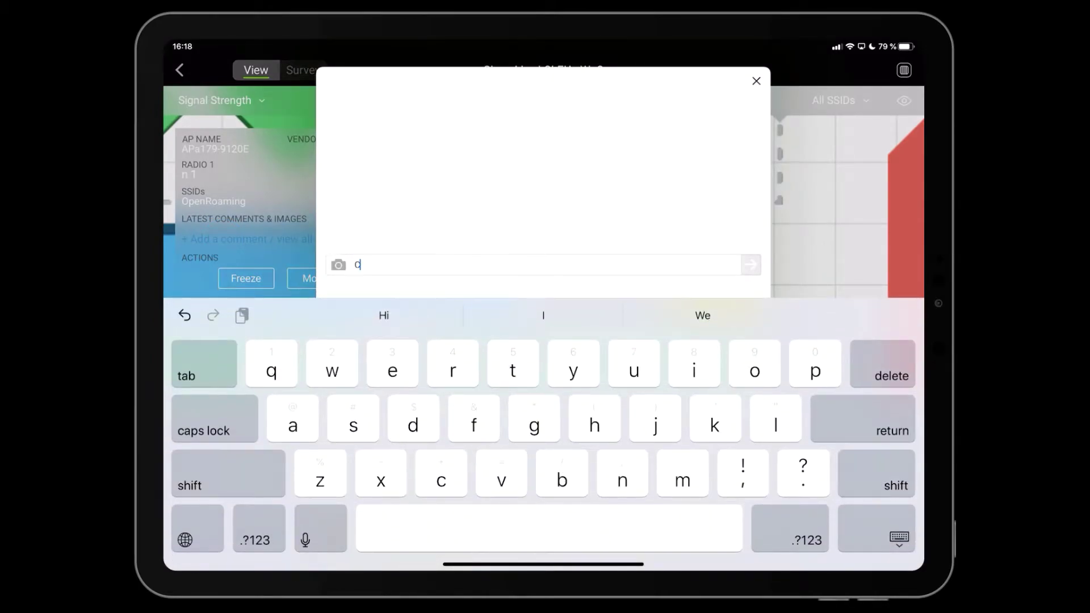
{"action": "type", "text": "Check mou"}
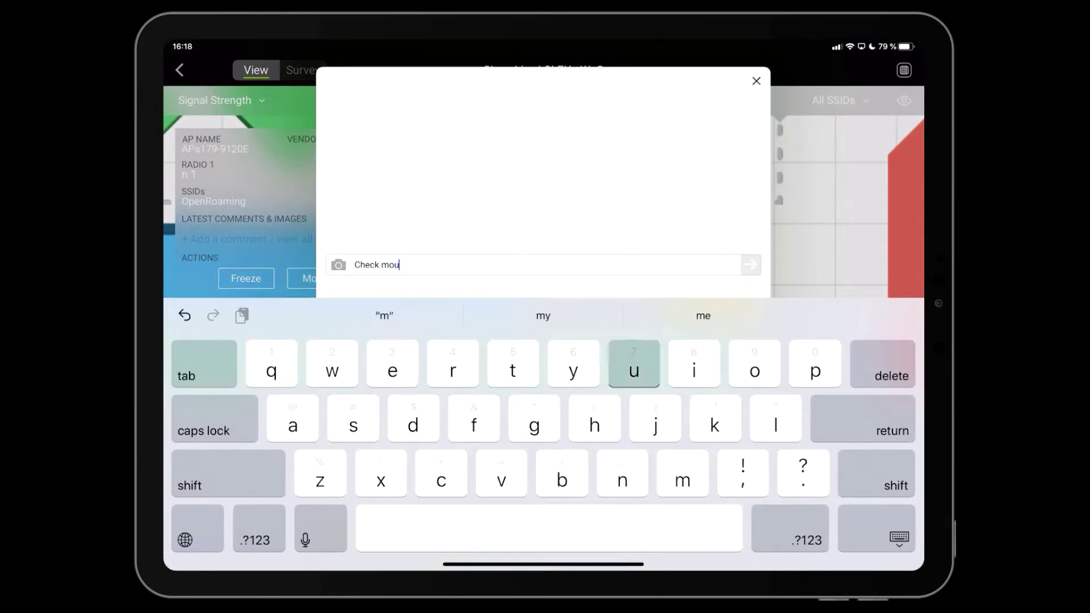
{"action": "type", "text": "nting,"}
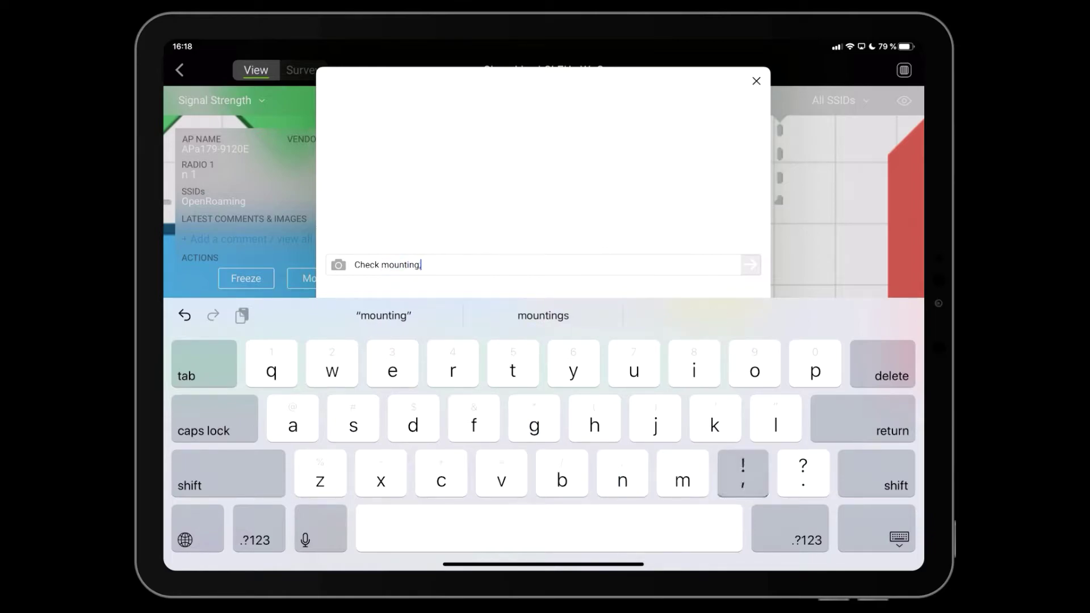
{"action": "type", "text": " mov"}
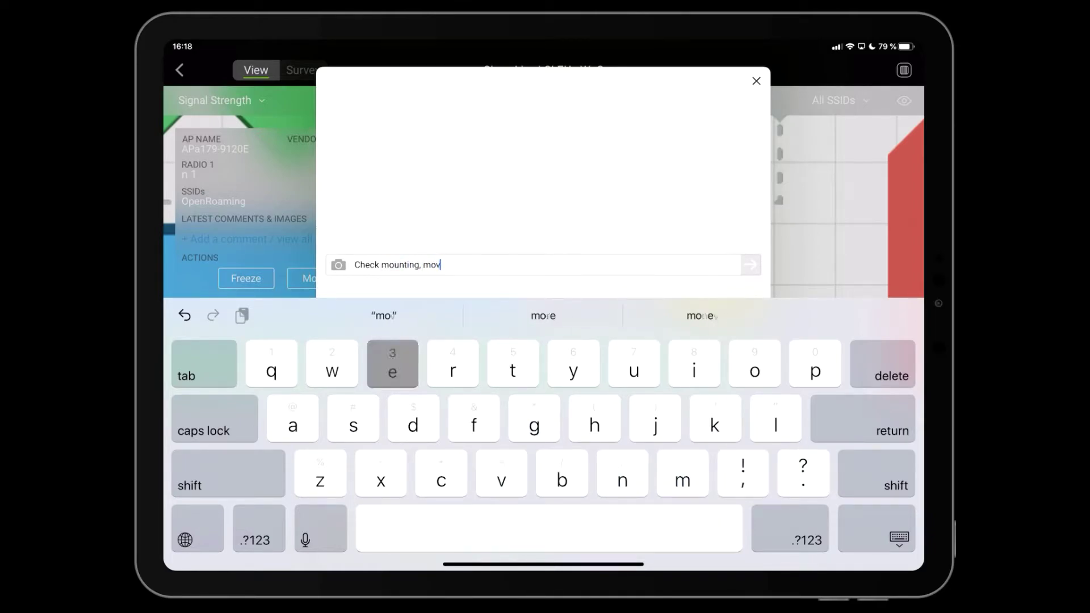
{"action": "type", "text": "e A"}
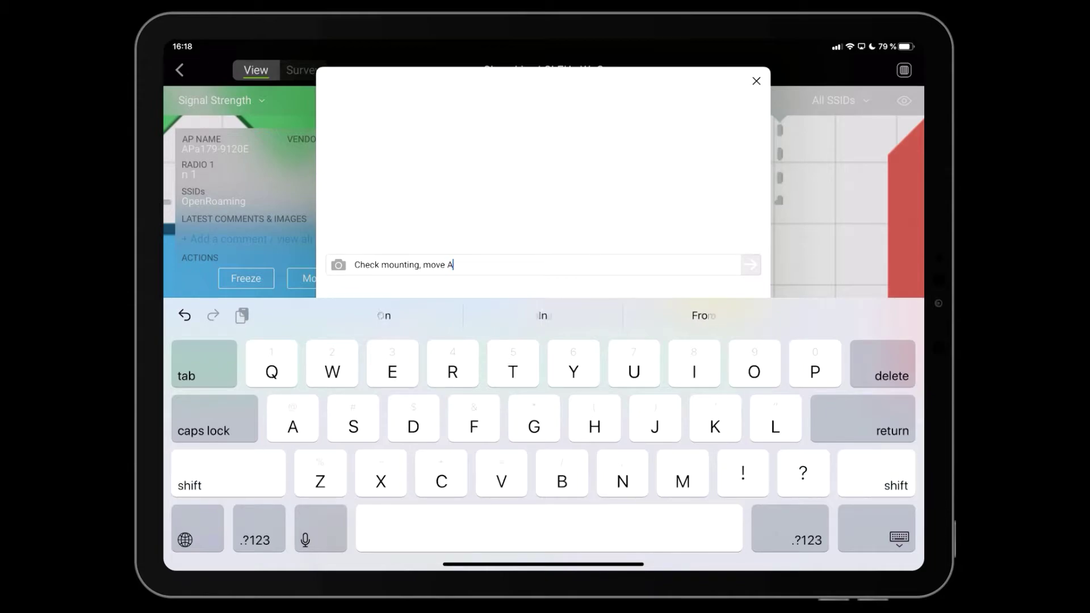
{"action": "type", "text": "P"}
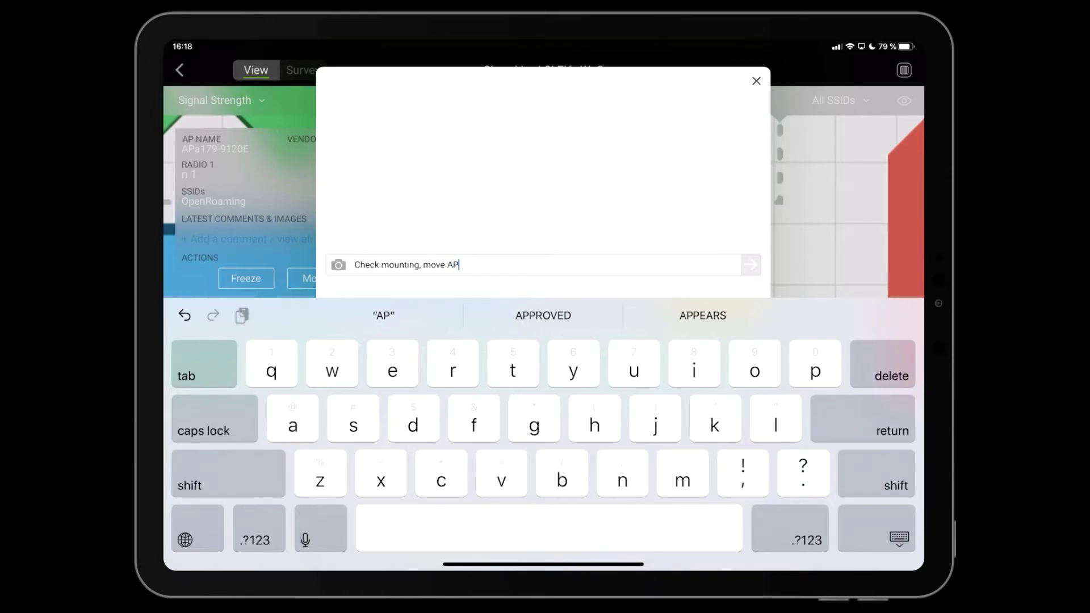
{"action": "left_click", "coordinate": [338, 263]}
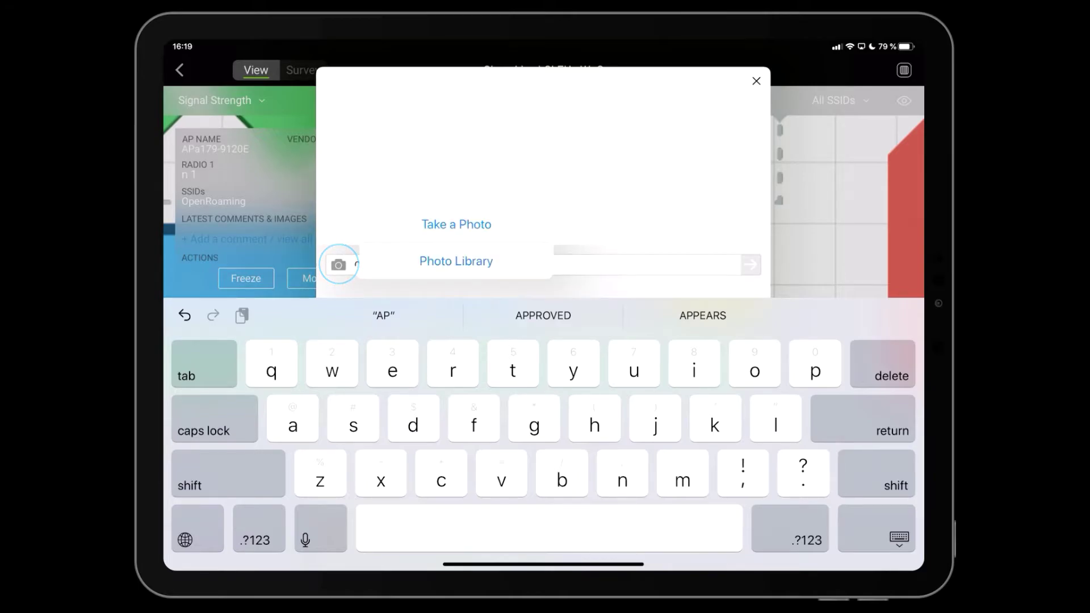
Photograph the mural and mark it with a red loop and an arrow toward its top
{"action": "left_click", "coordinate": [457, 224]}
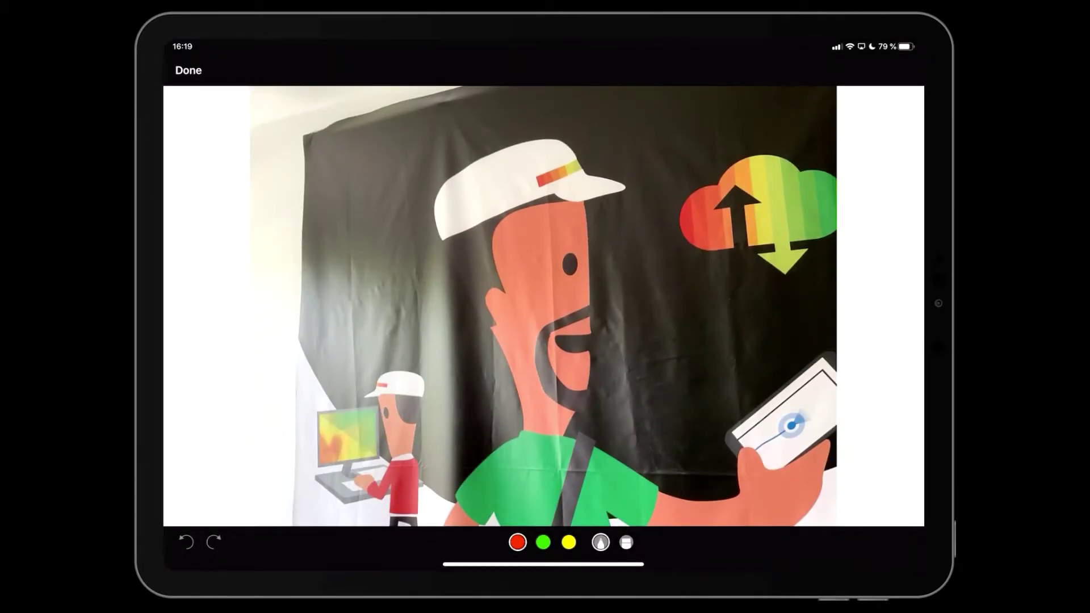
{"action": "left_click_drag", "start_coordinate": [313, 409], "coordinate": [314, 464]}
{"action": "mouse_move", "coordinate": [314, 409]}
{"action": "left_mouse_down"}
{"action": "mouse_move", "coordinate": [439, 140]}
{"action": "mouse_move", "coordinate": [458, 166]}
{"action": "left_mouse_up"}
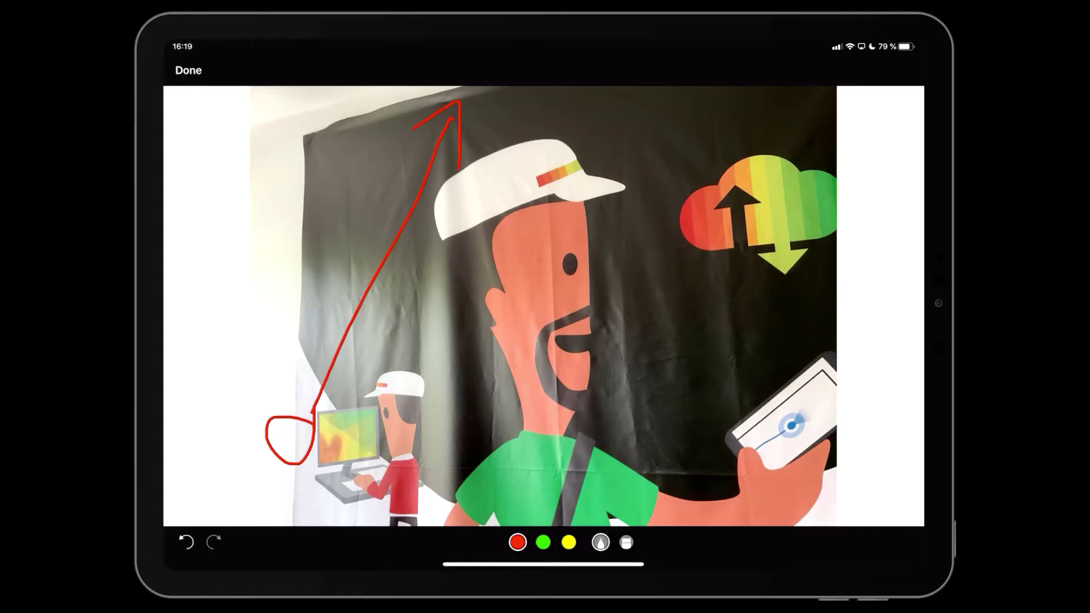
Post the 'Check mounting, move AP' comment with its marked-up photo and close the thread
{"action": "left_click", "coordinate": [188, 70]}
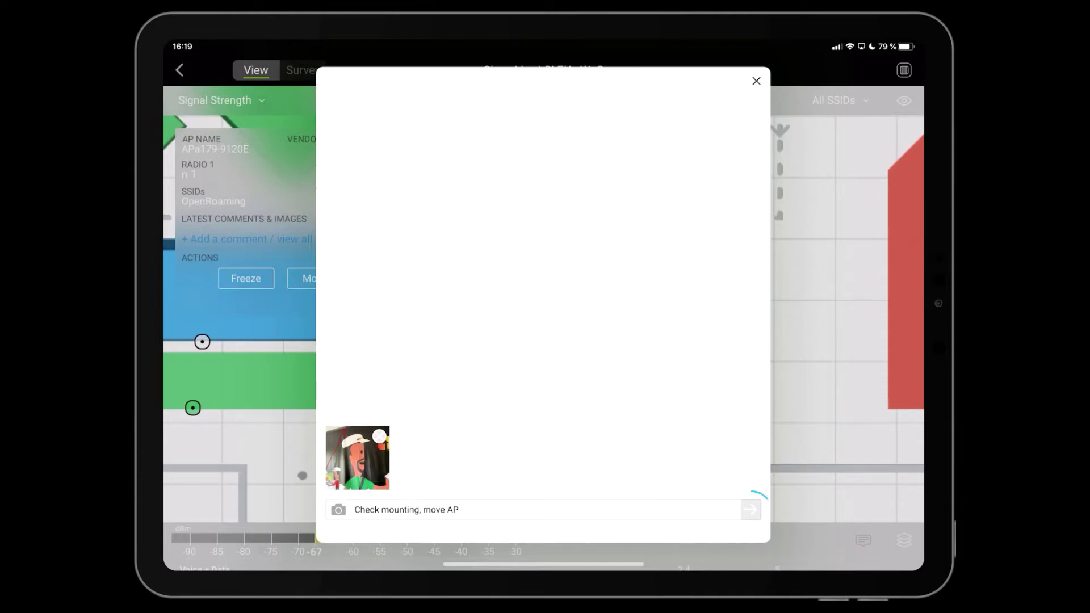
{"action": "left_click", "coordinate": [751, 510]}
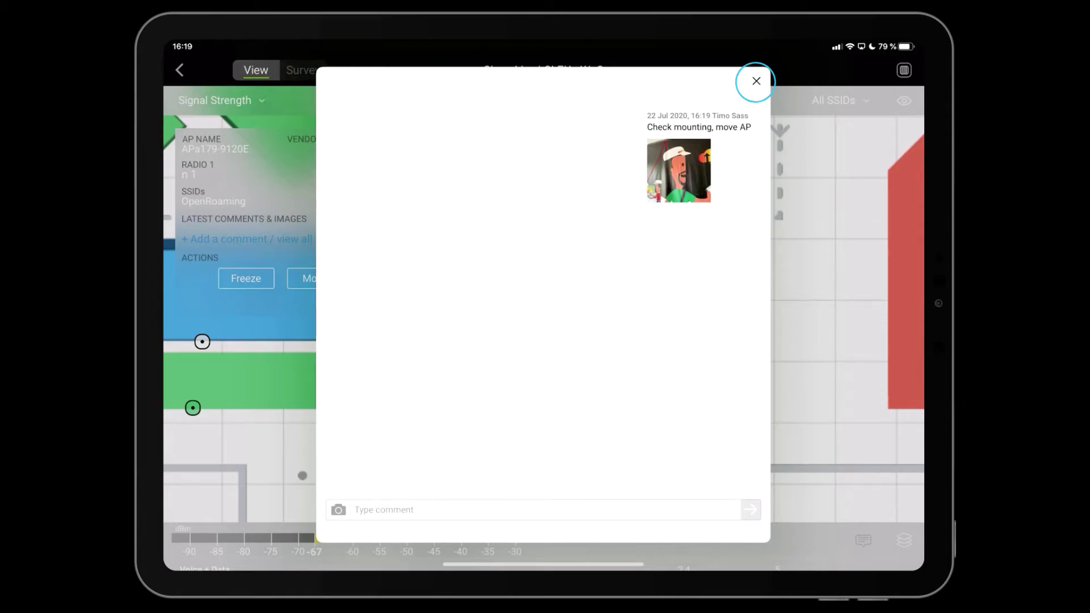
{"action": "left_click", "coordinate": [756, 81]}
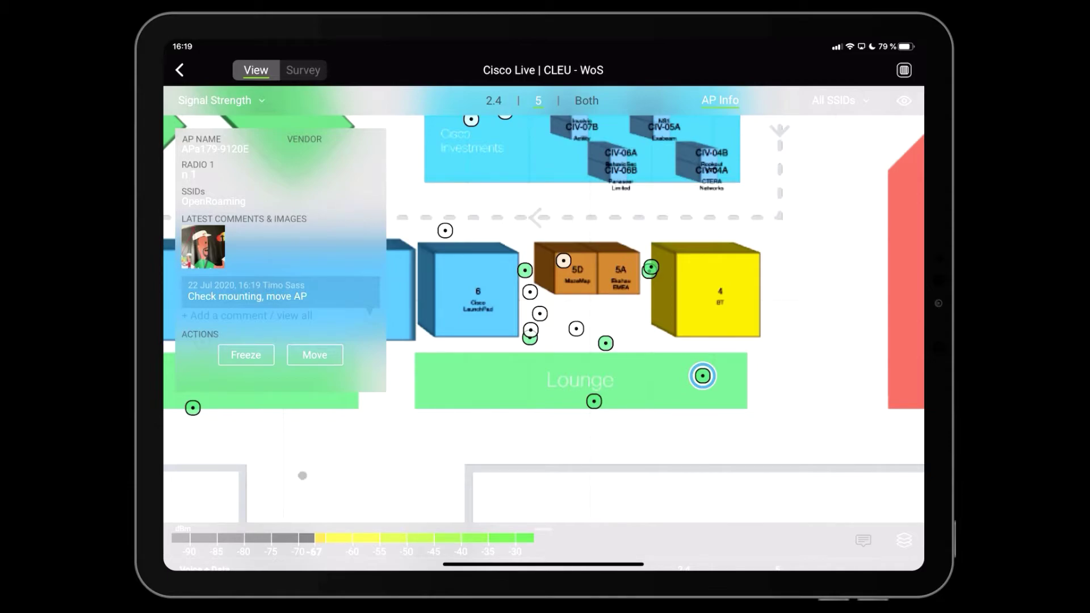
Close the AP panel and start a new map note near the Lounge's right end
{"action": "left_click", "coordinate": [818, 443]}
{"action": "left_click", "coordinate": [863, 539]}
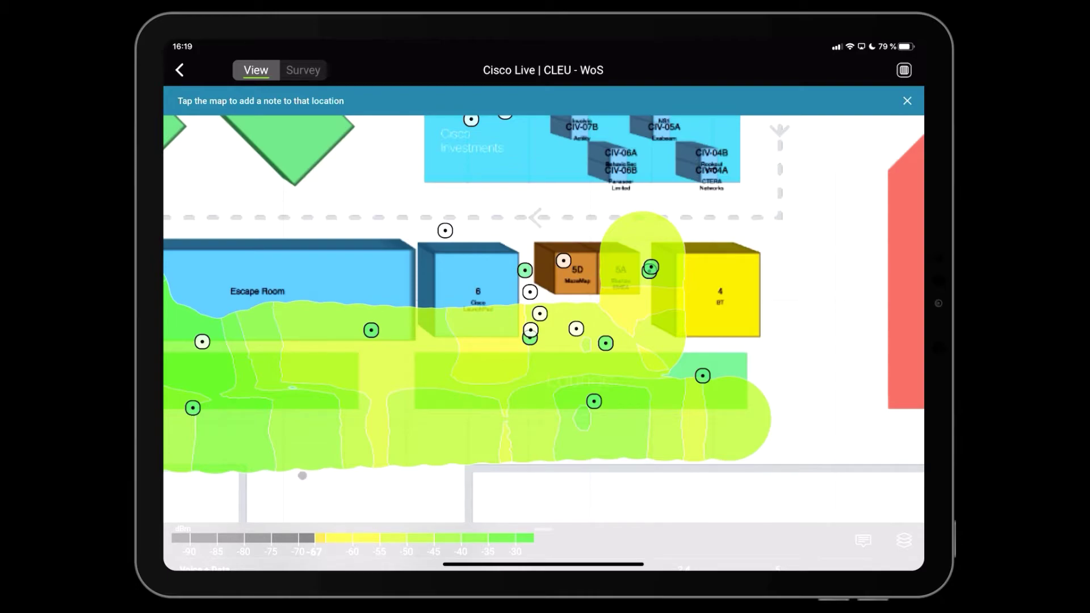
{"action": "left_click", "coordinate": [862, 540]}
{"action": "left_click", "coordinate": [642, 256]}
Post the note 'What camera is this?' with a dome camera photo and close the thread
{"action": "left_click", "coordinate": [544, 510]}
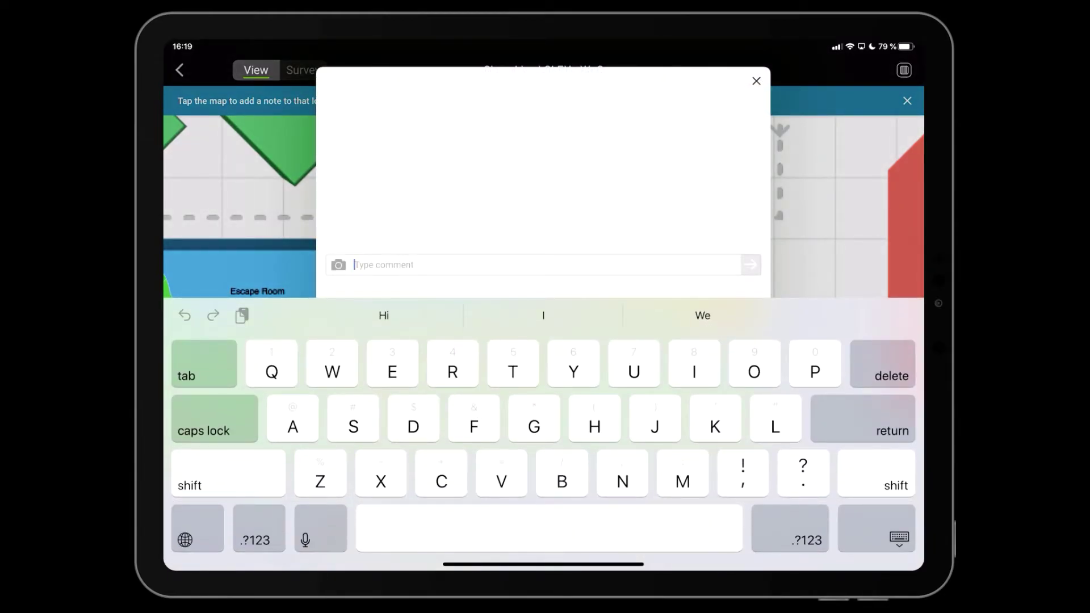
{"action": "type", "text": "What "}
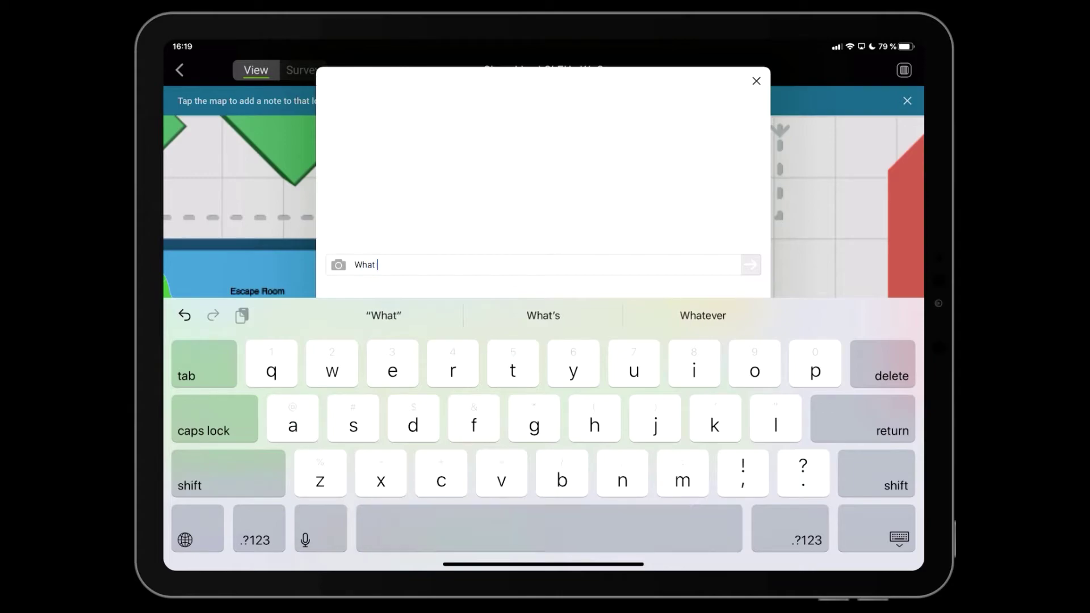
{"action": "type", "text": "damera "}
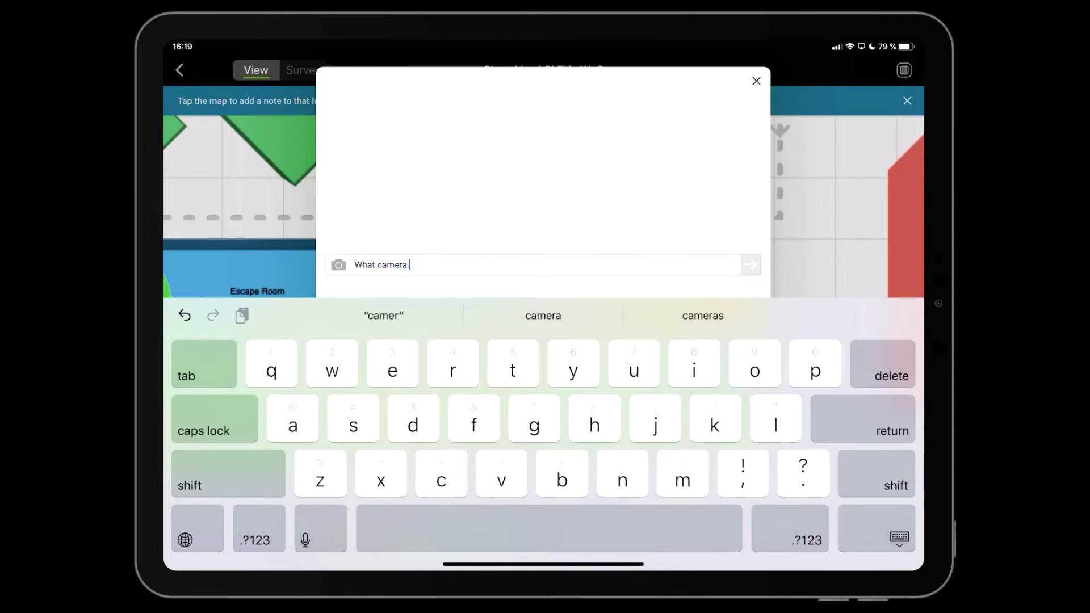
{"action": "type", "text": "is t"}
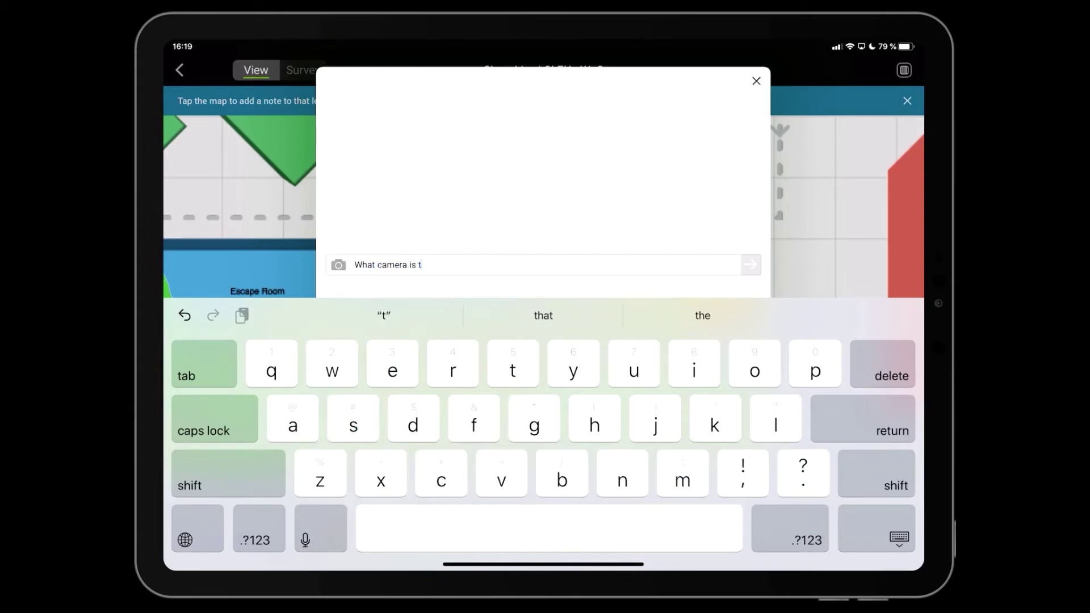
{"action": "type", "text": "his"}
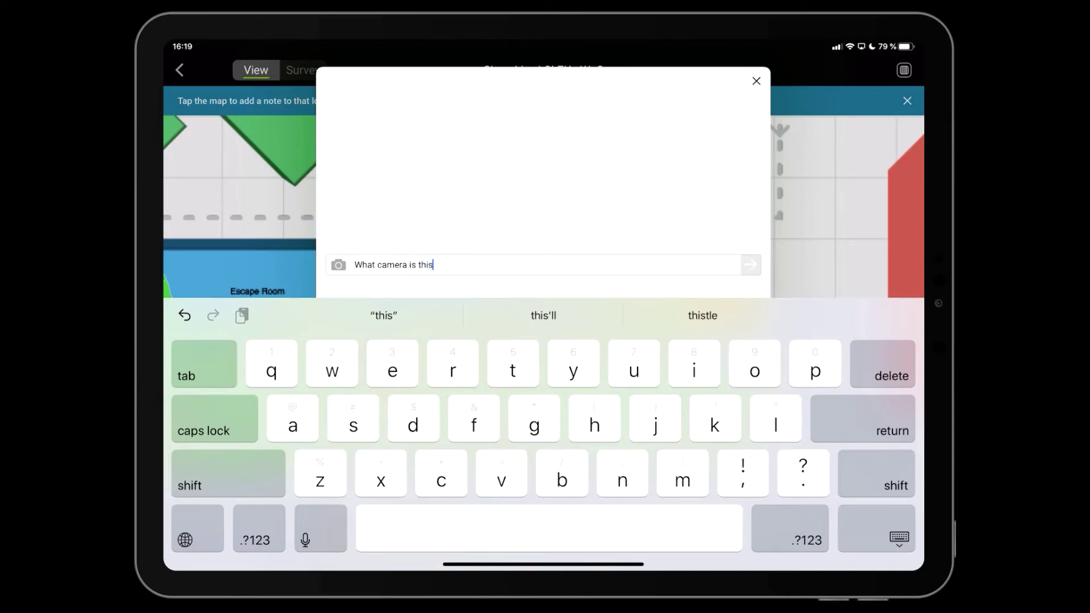
{"action": "type", "text": "?"}
{"action": "left_click", "coordinate": [337, 265]}
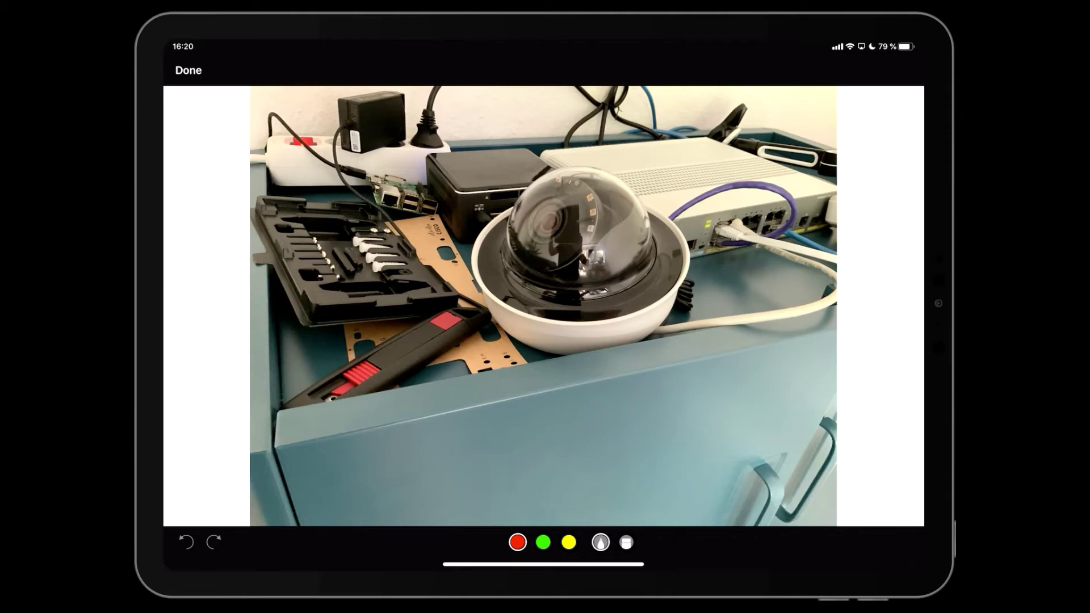
{"action": "left_click", "coordinate": [189, 71]}
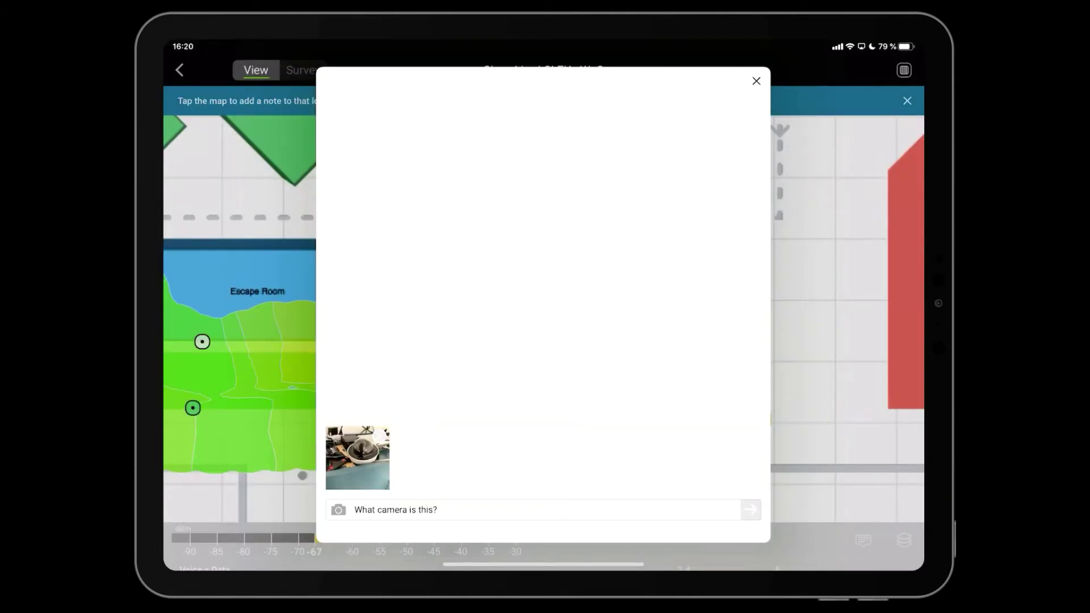
{"action": "left_click", "coordinate": [750, 509]}
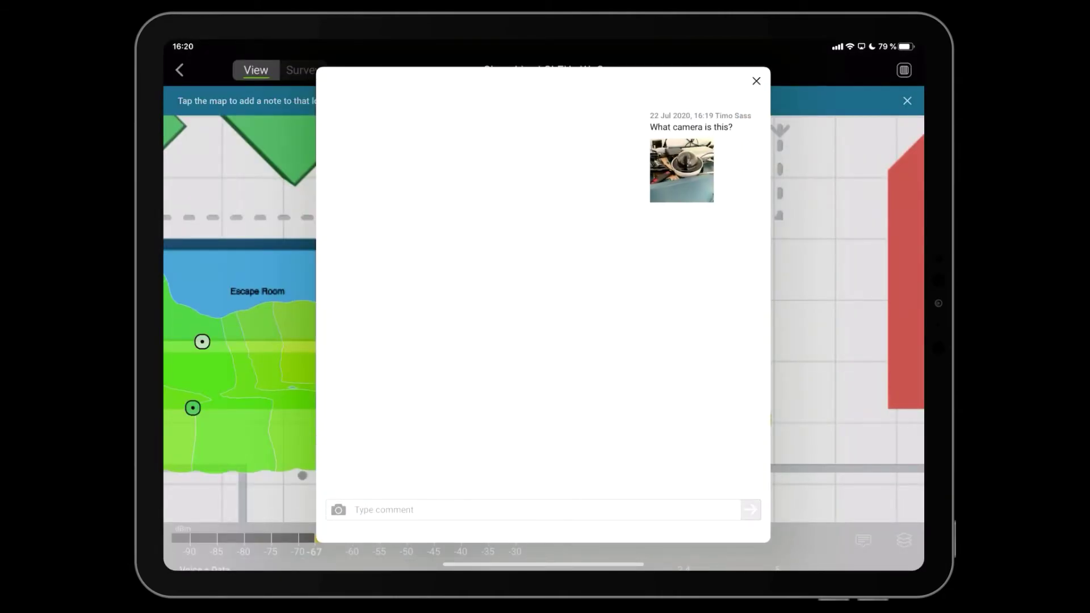
{"action": "left_click", "coordinate": [180, 70]}
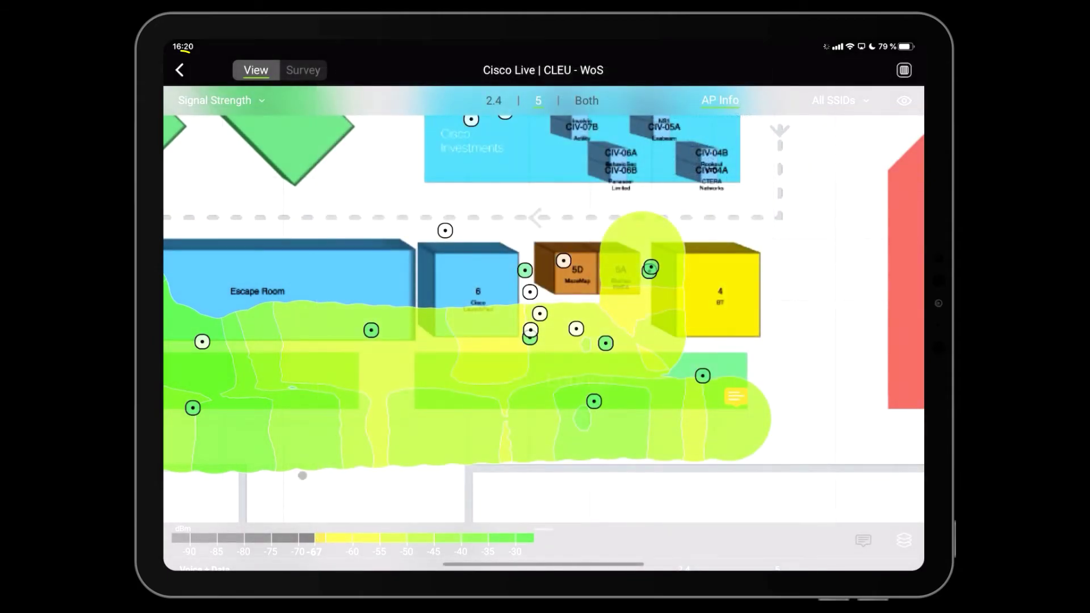
{"action": "left_click", "coordinate": [180, 70]}
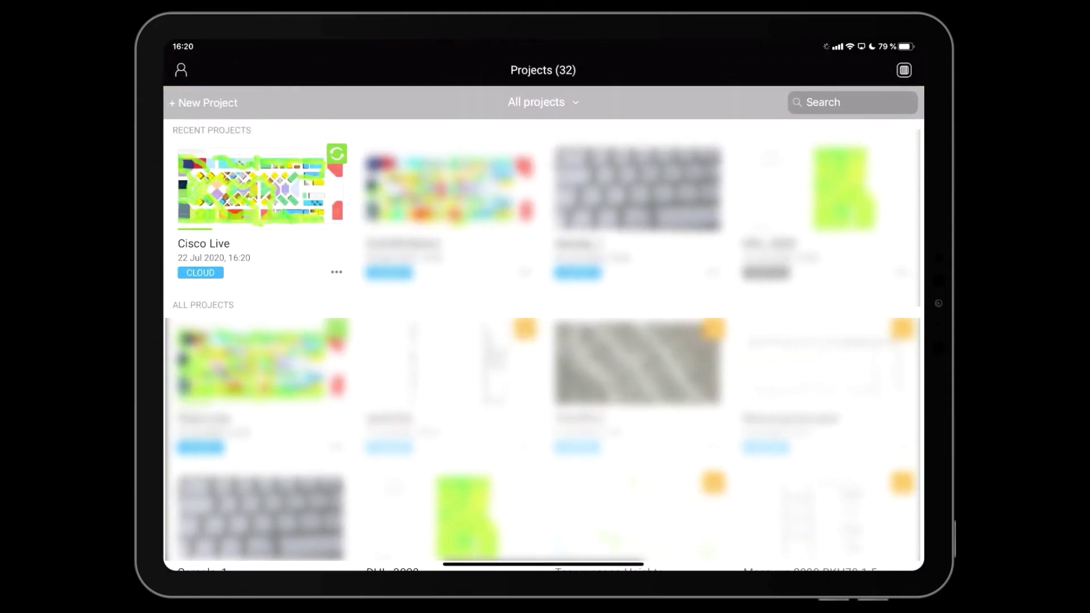